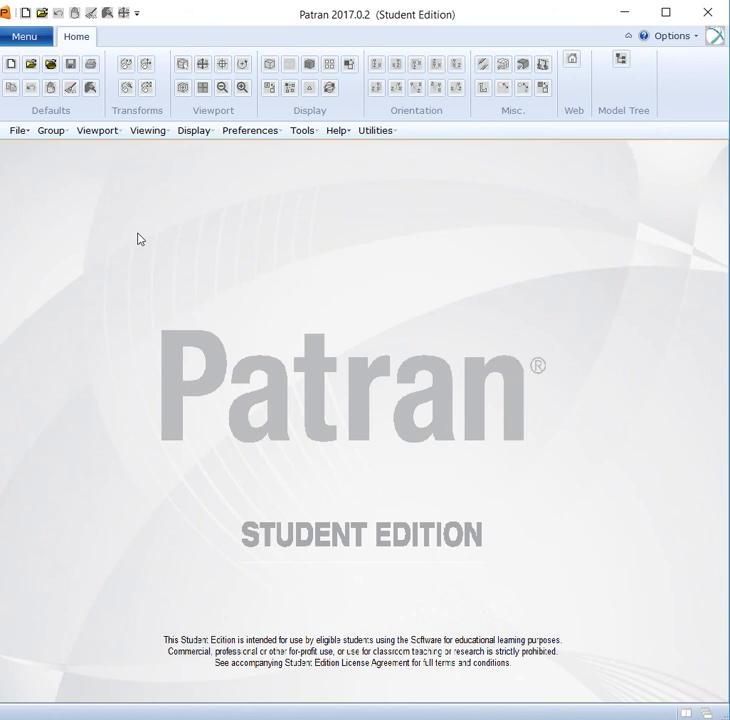
Create a new database named Piston in the Desktop's Piston1 folder and accept the MSC.Nastran structural model preferences.
{"action": "left_click", "coordinate": [17, 131]}
{"action": "left_click", "coordinate": [40, 149]}
{"action": "left_click_drag", "start_coordinate": [35, 86], "coordinate": [247, 83]}
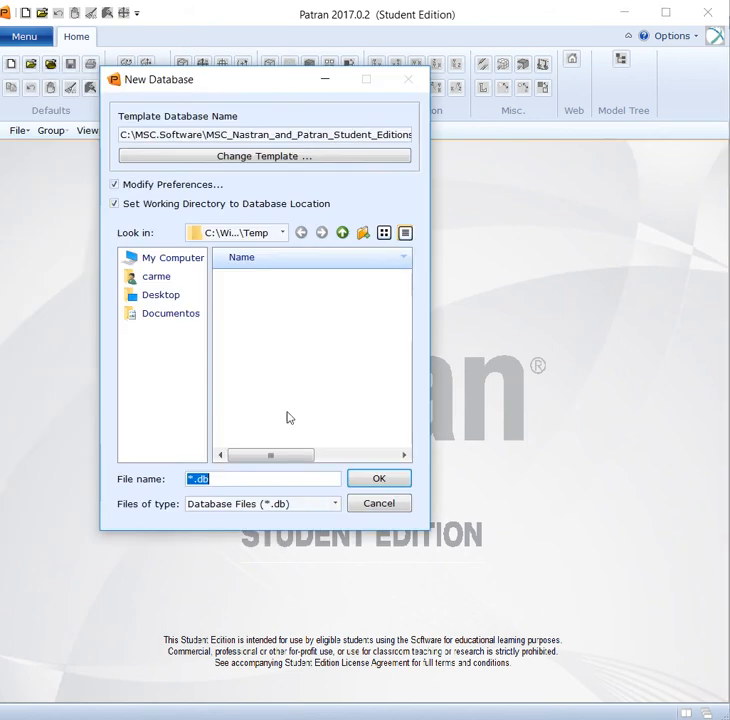
{"action": "left_click", "coordinate": [192, 478]}
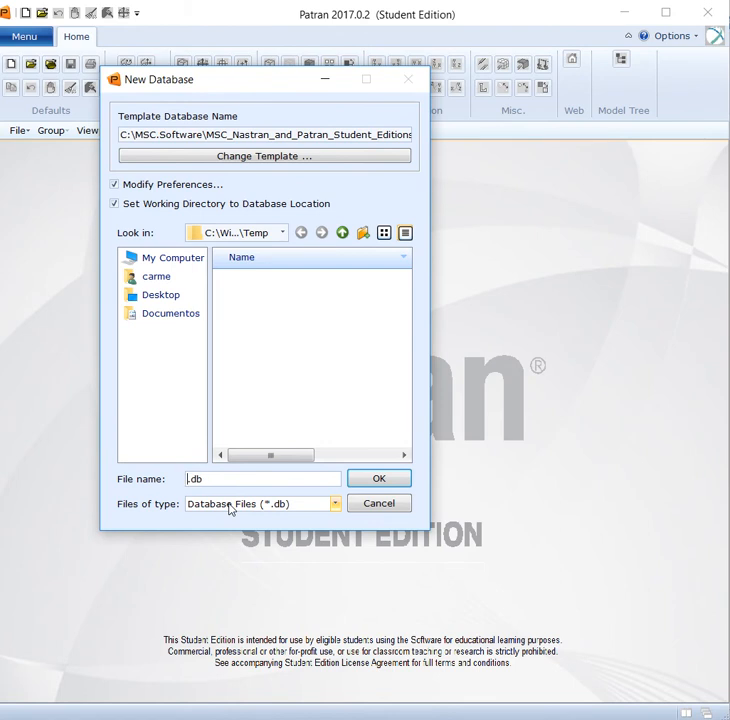
{"action": "type", "text": "Piston"}
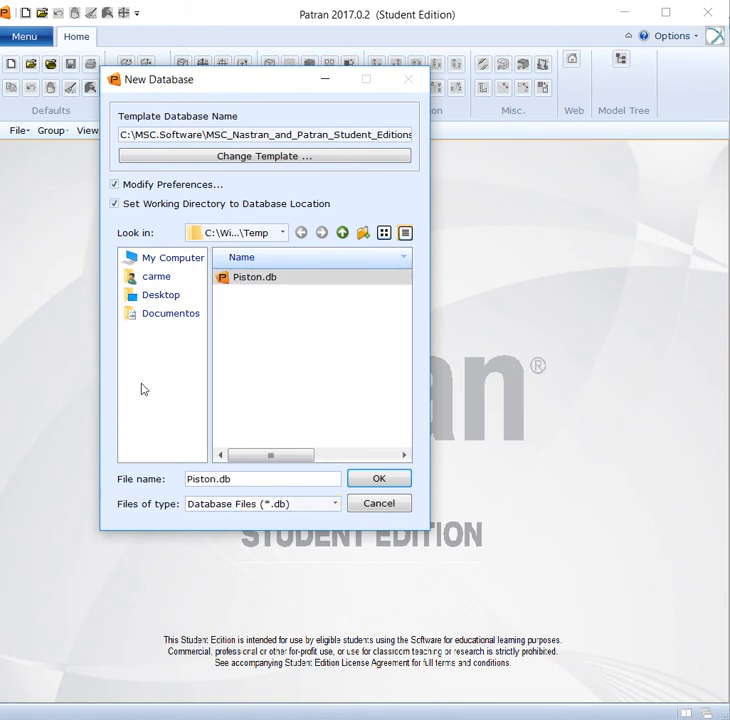
{"action": "left_click", "coordinate": [176, 298]}
{"action": "left_click", "coordinate": [252, 294]}
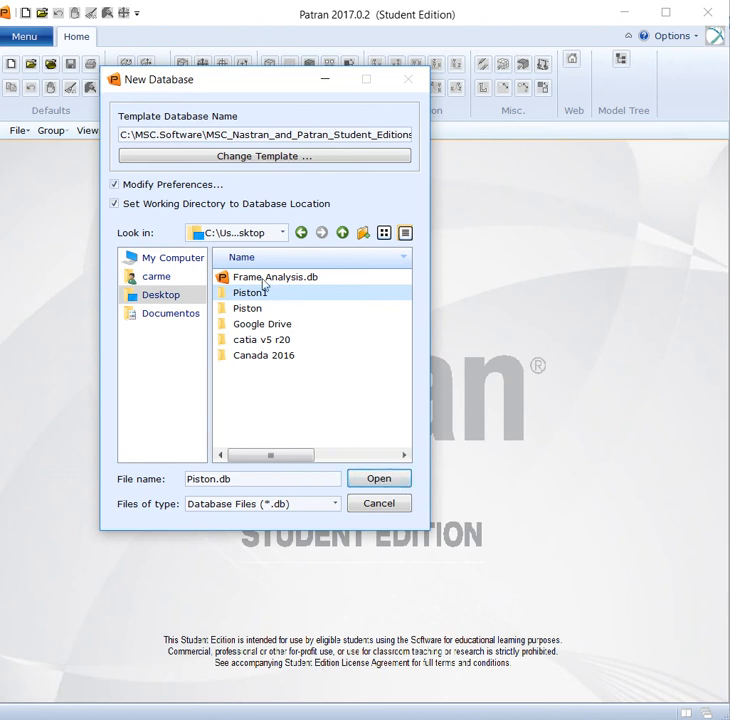
{"action": "left_click", "coordinate": [394, 480]}
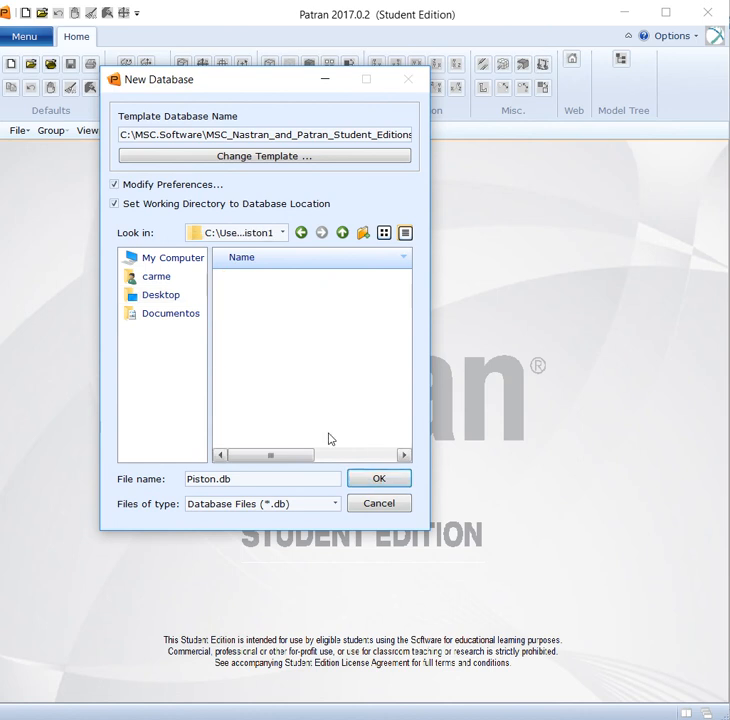
{"action": "left_click", "coordinate": [388, 480]}
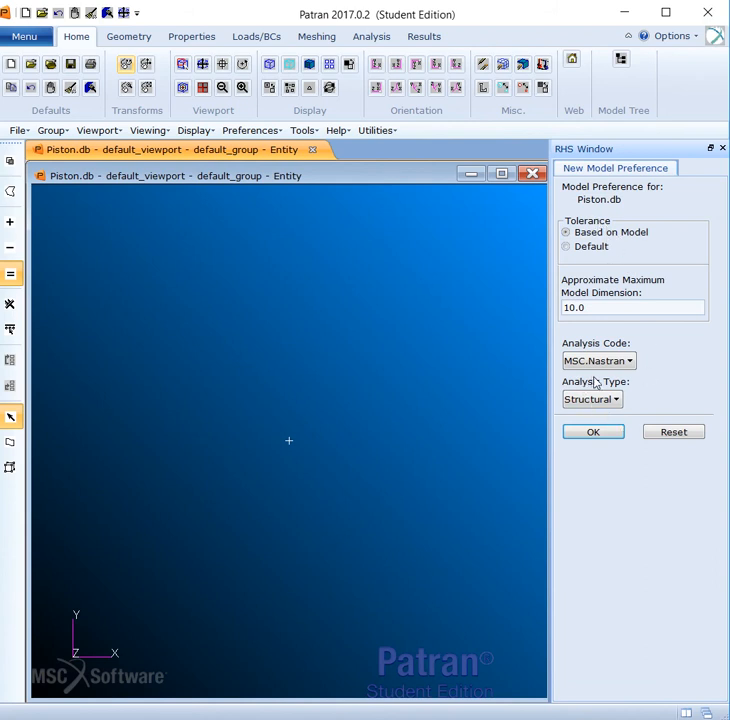
{"action": "left_click", "coordinate": [610, 433]}
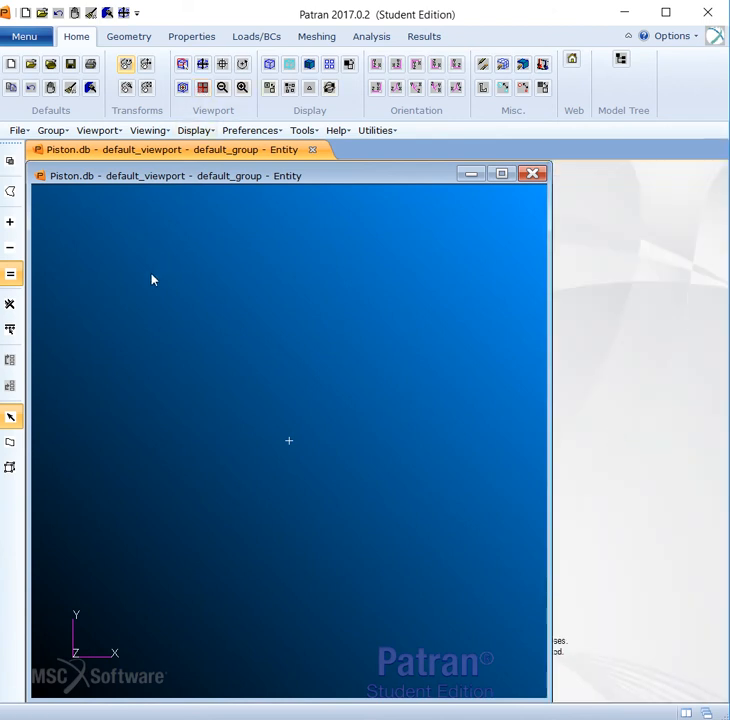
Import the Parasolid model piston.xmt into the default group and dismiss the import summary.
{"action": "left_click", "coordinate": [18, 131]}
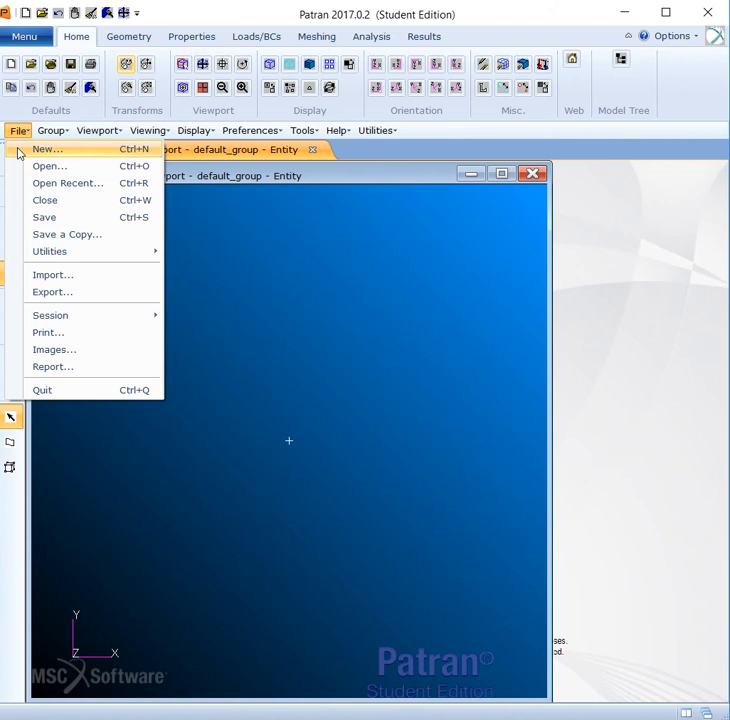
{"action": "left_click", "coordinate": [77, 275]}
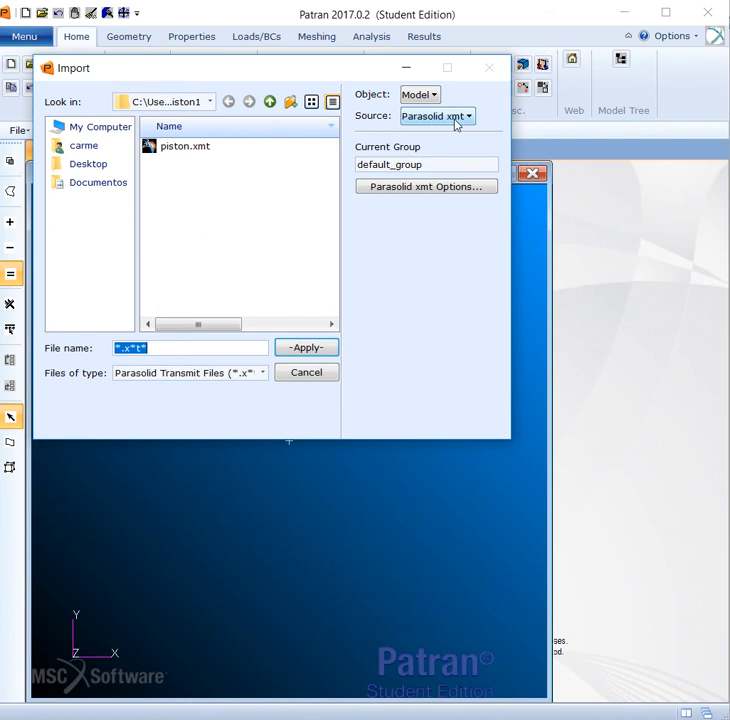
{"action": "left_click", "coordinate": [246, 147]}
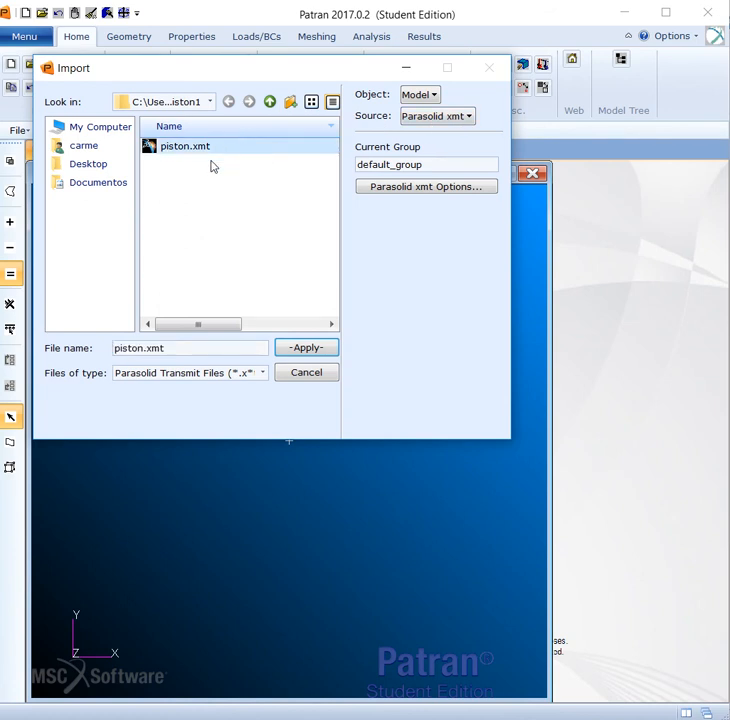
{"action": "left_click", "coordinate": [315, 349]}
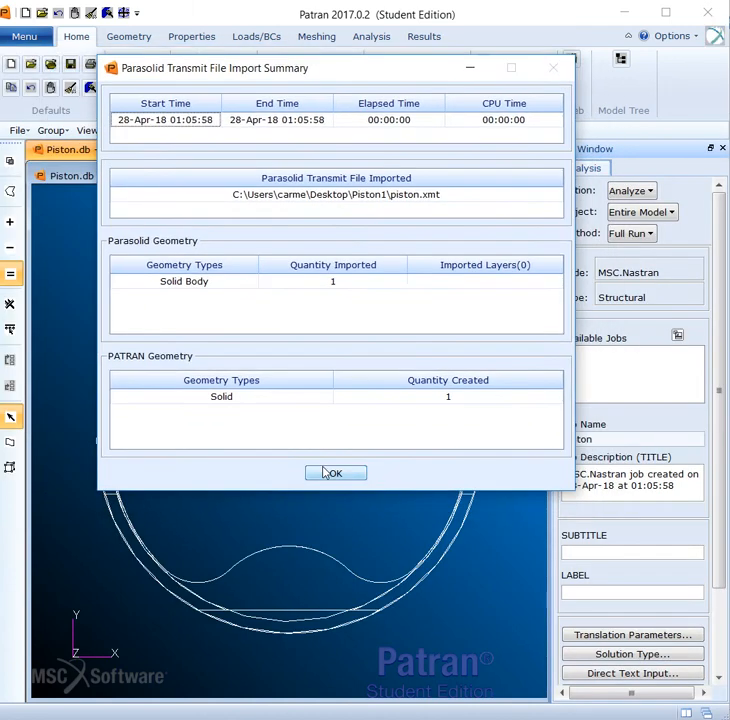
{"action": "left_click", "coordinate": [325, 471]}
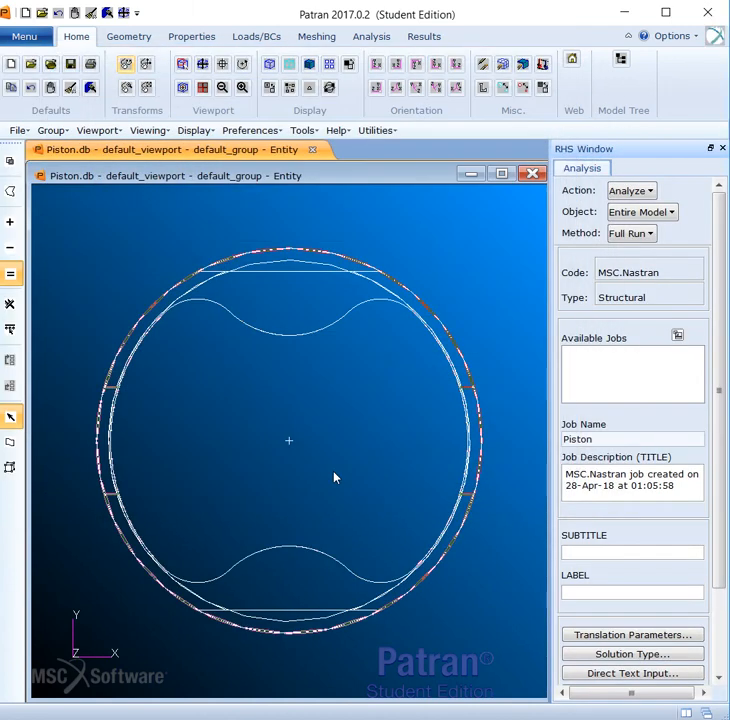
Create a linear elastic isotropic material named Steel with elastic modulus 30e5 and Poisson ratio 0.3.
{"action": "middle_click_drag", "start_coordinate": [474, 249], "coordinate": [489, 311]}
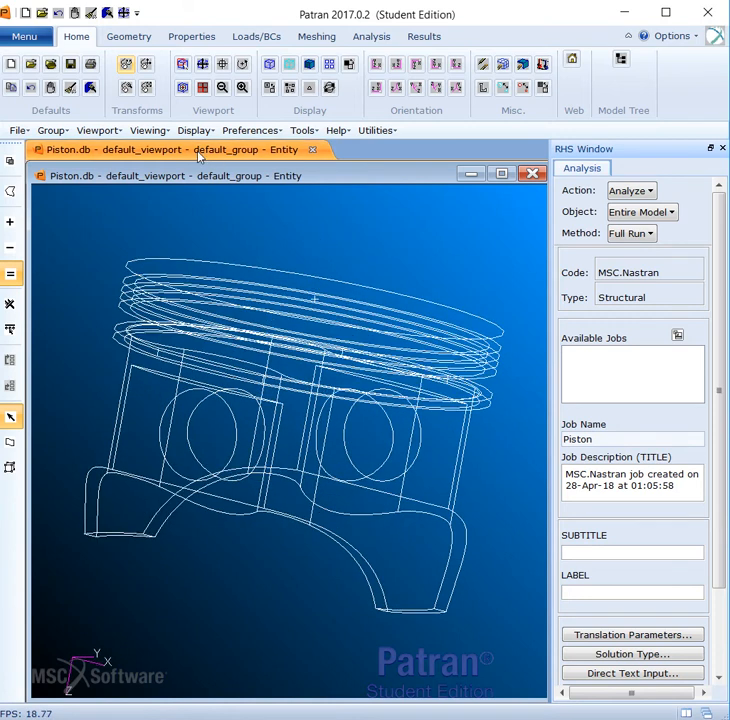
{"action": "left_click", "coordinate": [191, 38]}
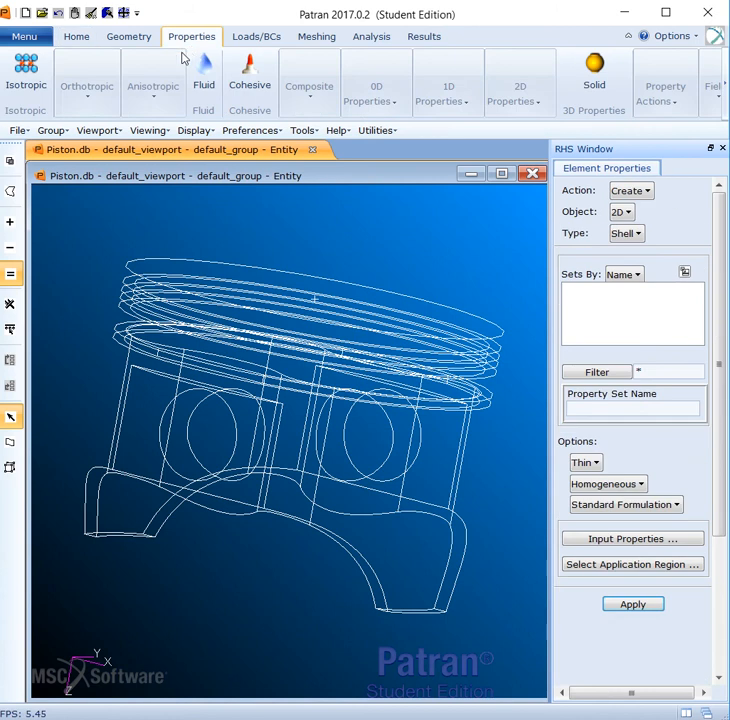
{"action": "left_click", "coordinate": [28, 88]}
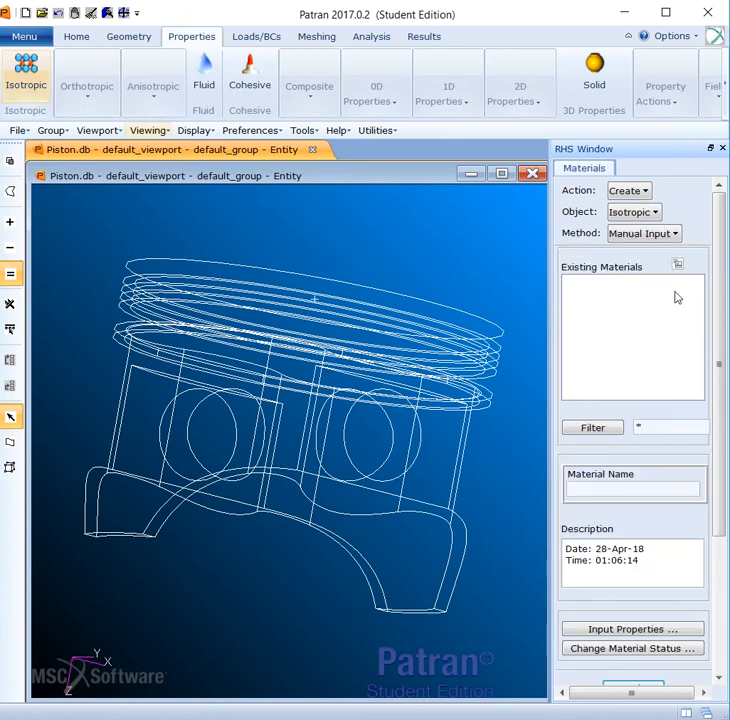
{"action": "left_click", "coordinate": [640, 489]}
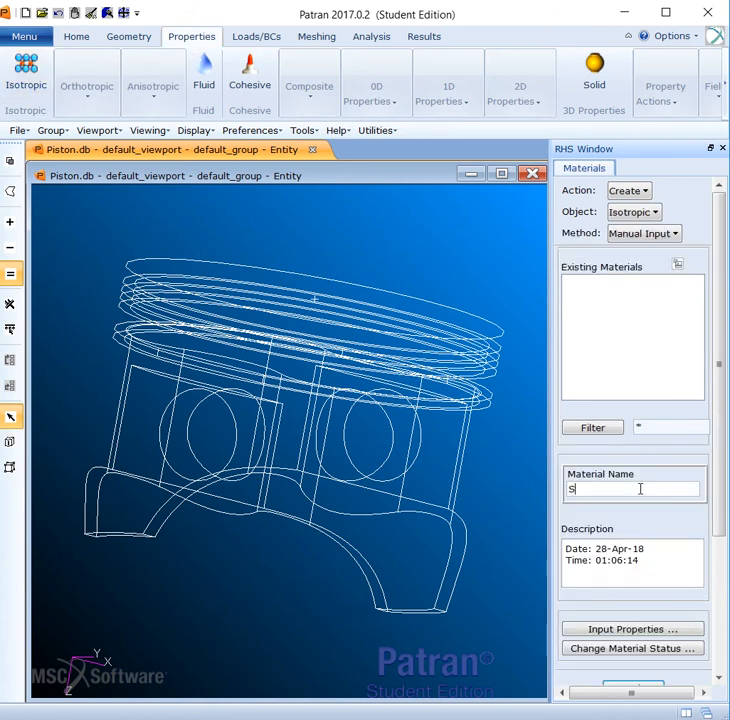
{"action": "left_click", "coordinate": [658, 627]}
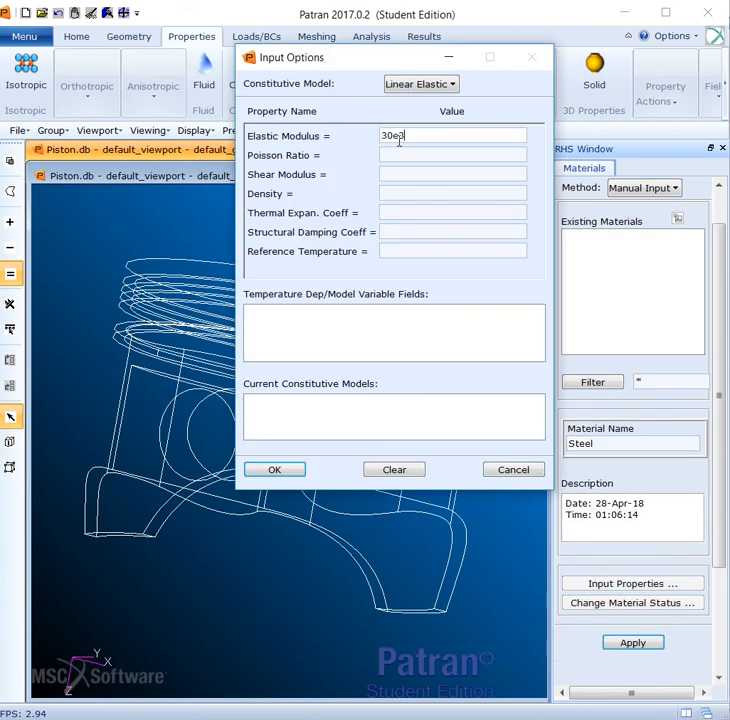
{"action": "key", "text": "Tab"}
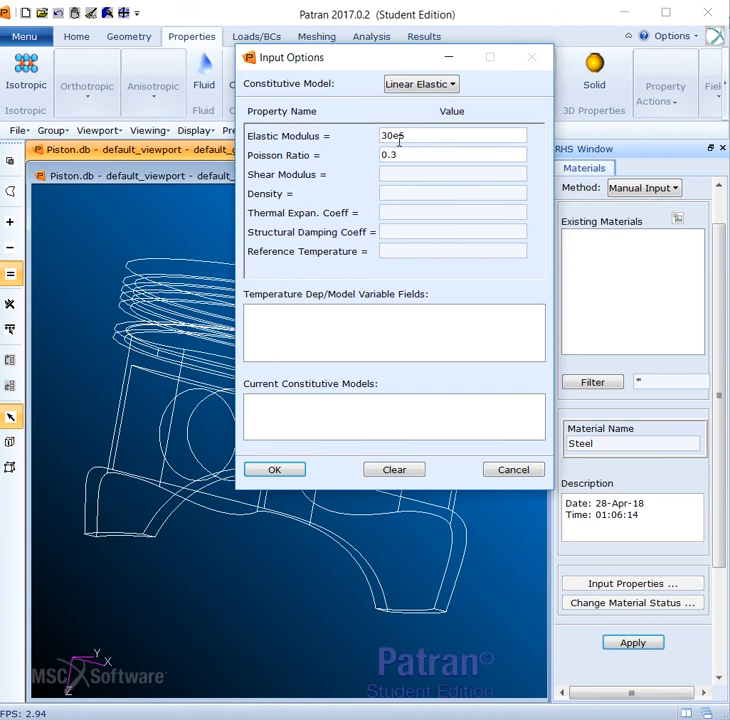
{"action": "left_click", "coordinate": [280, 472]}
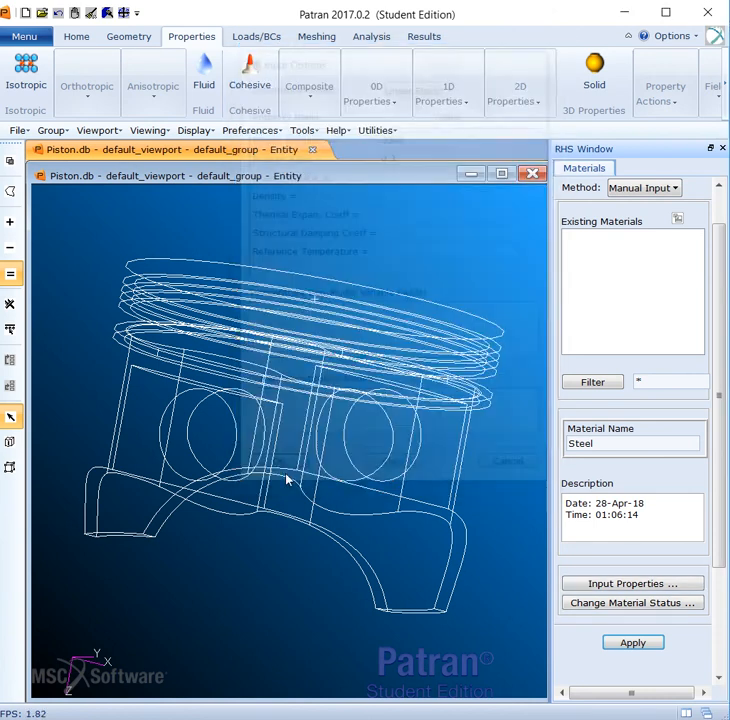
{"action": "scroll", "coordinate": [722, 535], "scroll_direction": "down", "scroll_amount": 2}
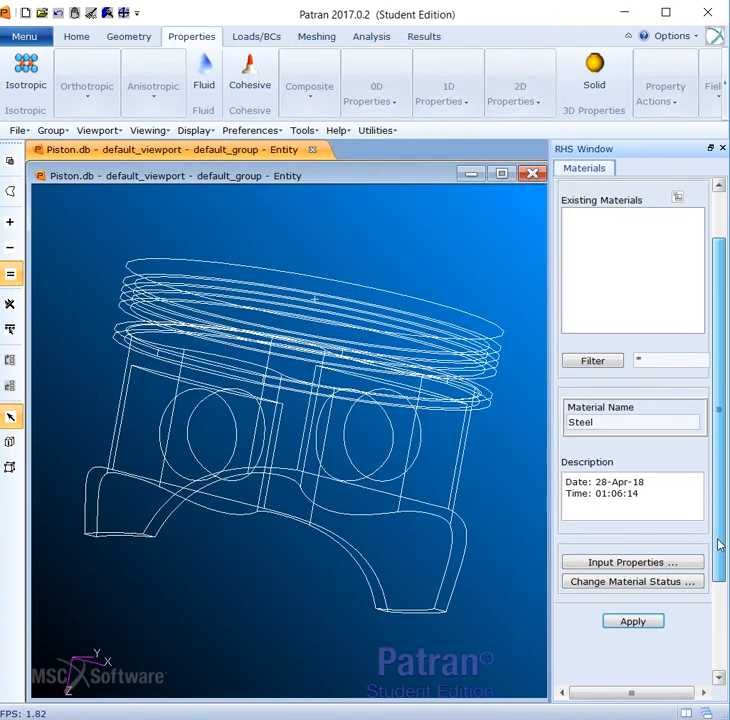
{"action": "left_click", "coordinate": [648, 586]}
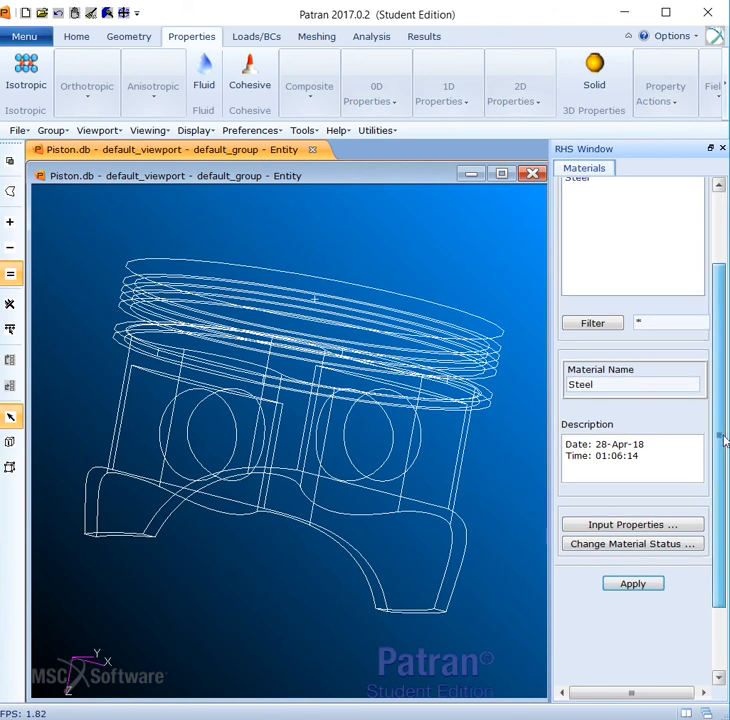
{"action": "scroll", "coordinate": [720, 435], "scroll_direction": "up", "scroll_amount": 3}
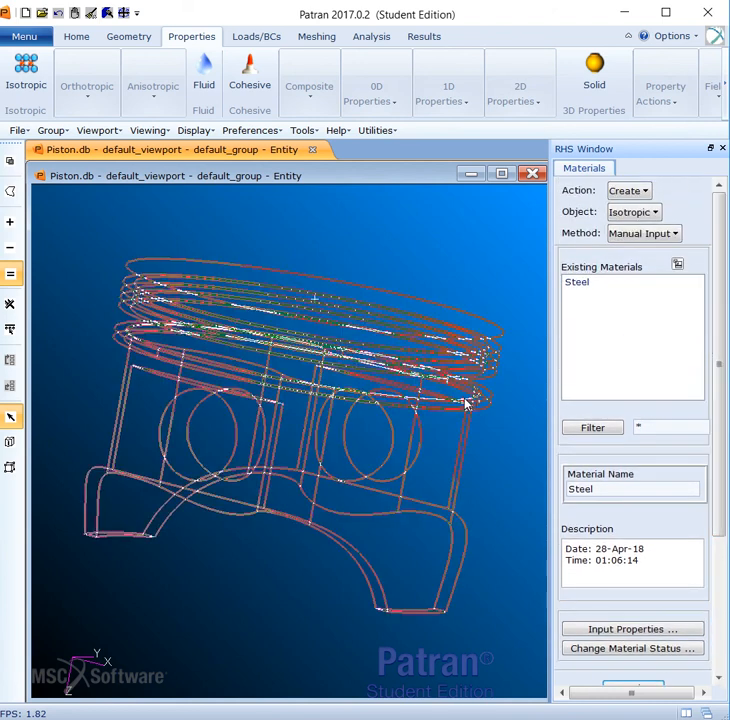
Define a 3D solid property set named Piston and assign the Steel material to it.
{"action": "left_click", "coordinate": [590, 95]}
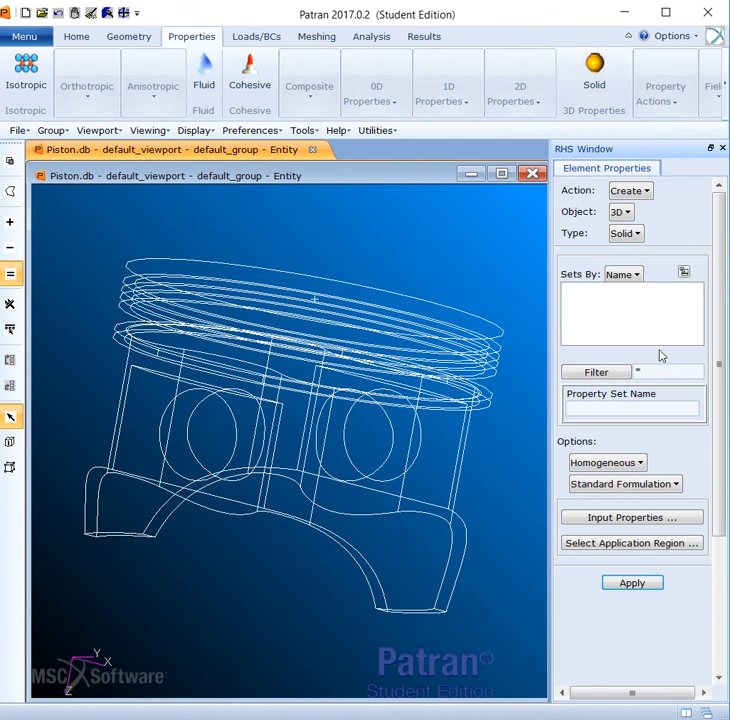
{"action": "left_click", "coordinate": [610, 407]}
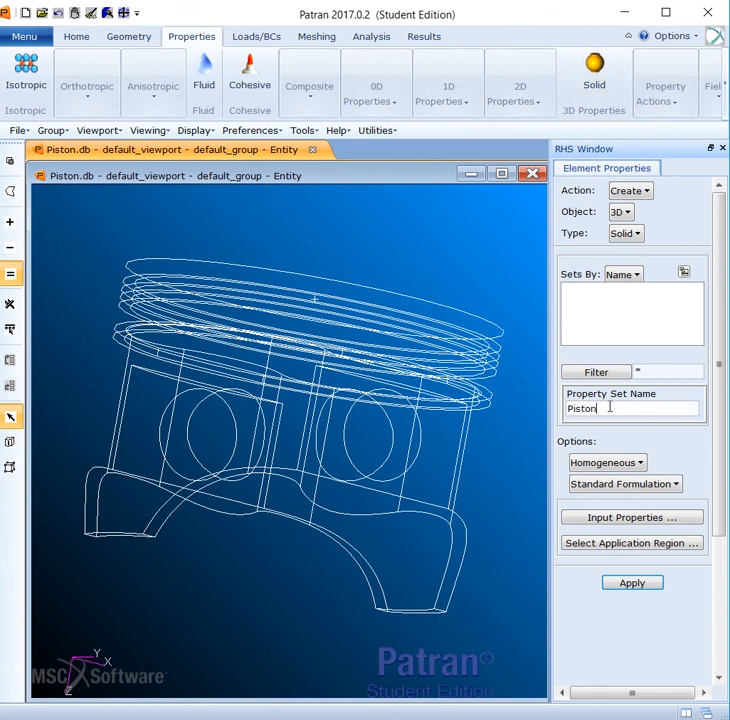
{"action": "left_click", "coordinate": [620, 518]}
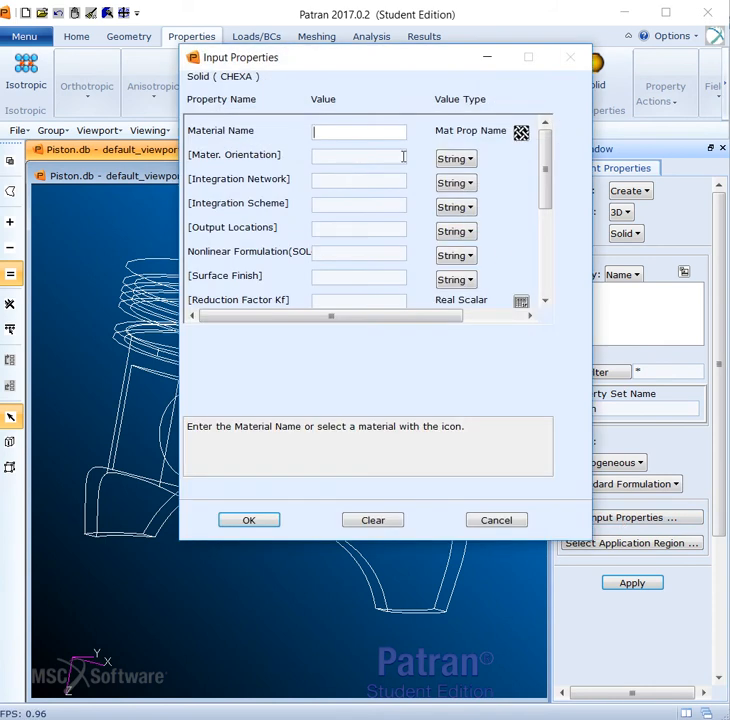
{"action": "left_click", "coordinate": [520, 133]}
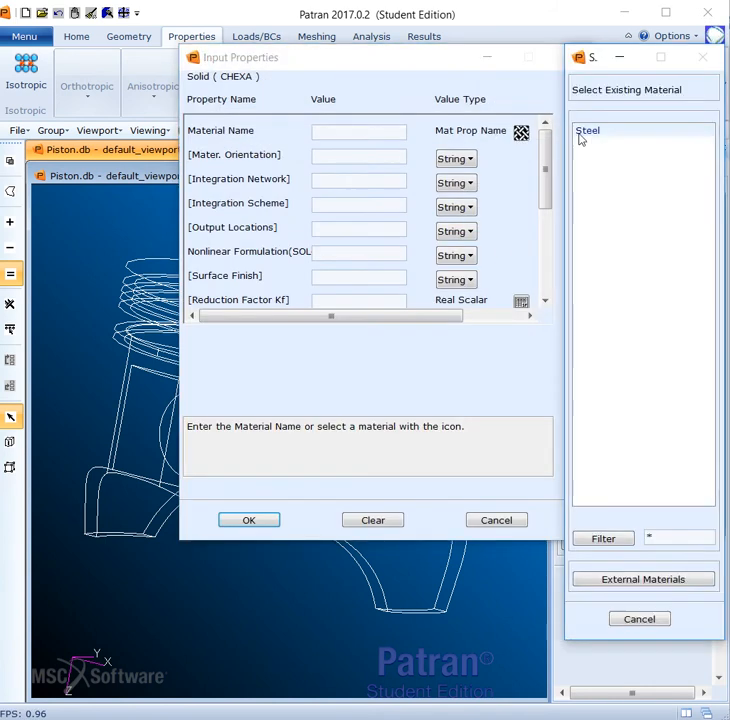
{"action": "left_click", "coordinate": [580, 134]}
{"action": "left_click", "coordinate": [268, 522]}
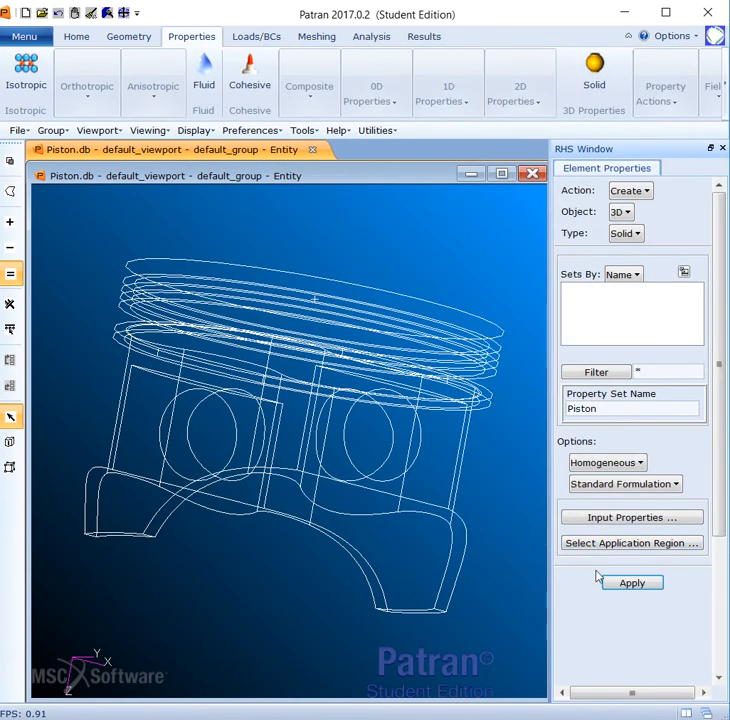
Add the whole piston solid as the property set's application region and apply the Piston property set.
{"action": "left_click", "coordinate": [630, 543]}
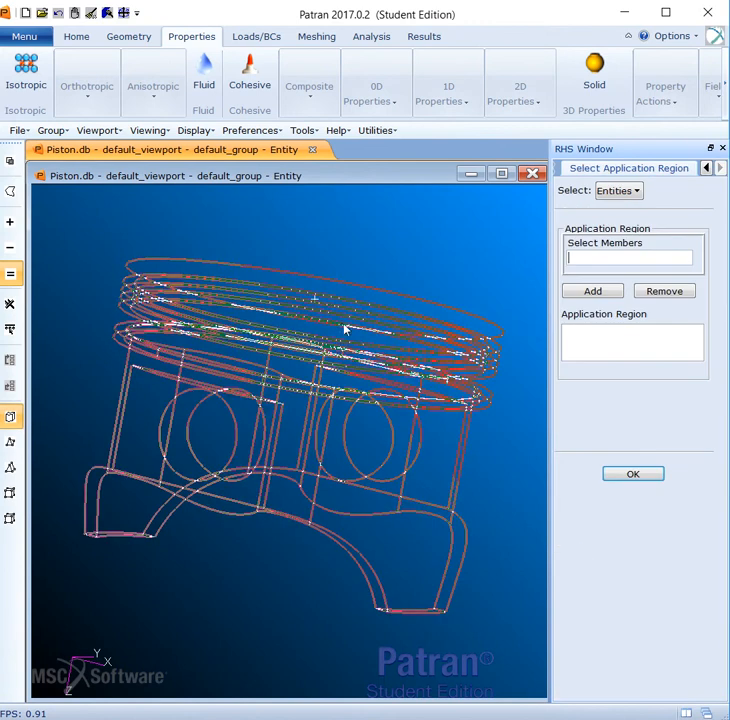
{"action": "left_click", "coordinate": [344, 330]}
{"action": "left_click", "coordinate": [592, 292]}
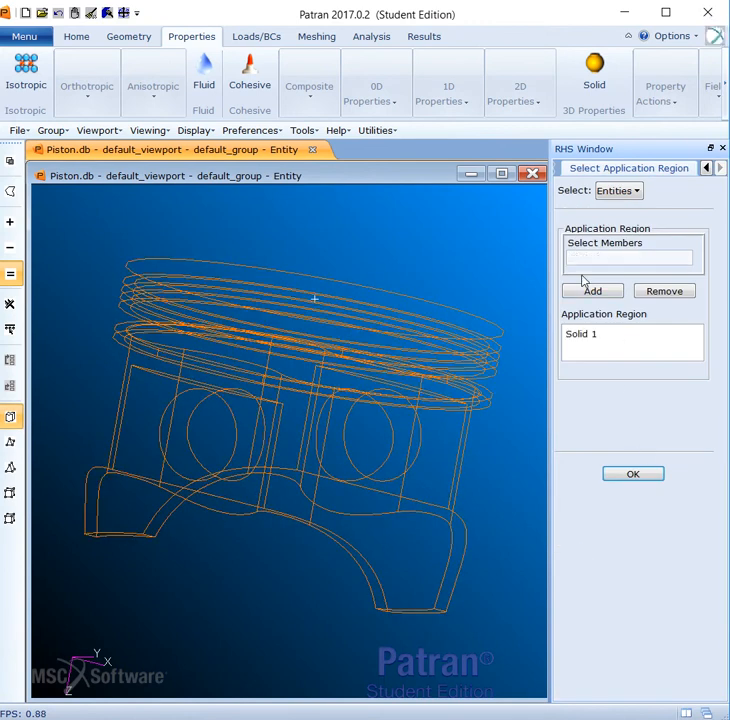
{"action": "left_click", "coordinate": [634, 475]}
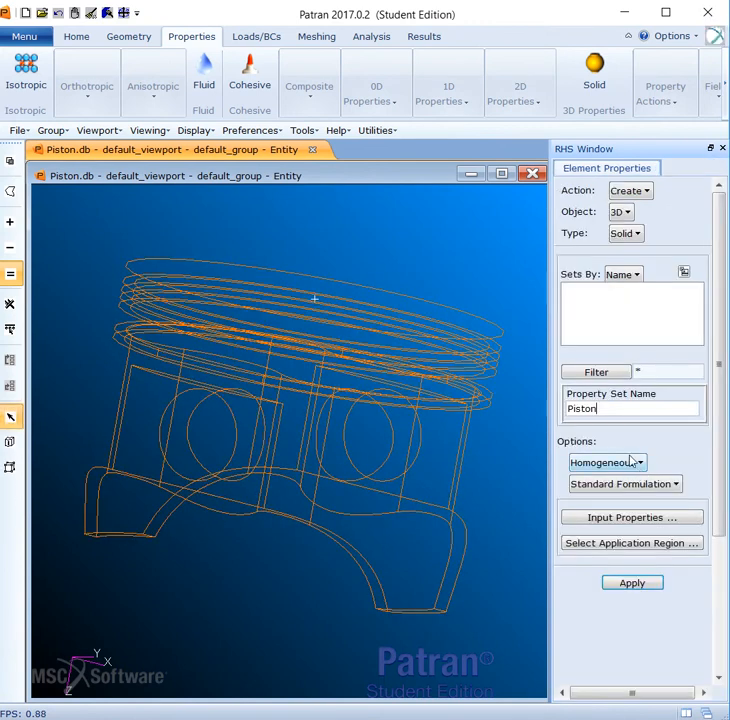
{"action": "left_click", "coordinate": [652, 589]}
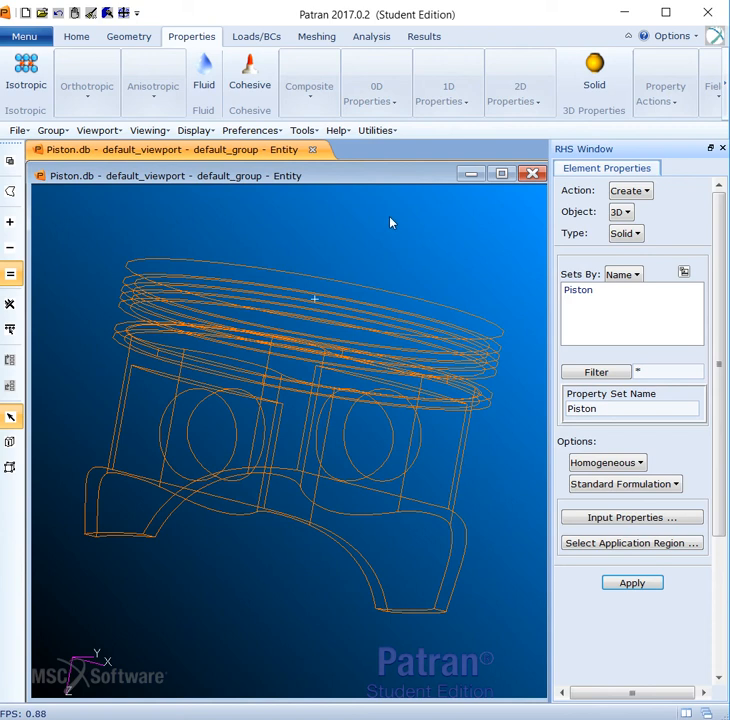
Define a nodal displacement set named Fixed with translations <0 0 0>.
{"action": "left_click", "coordinate": [265, 40]}
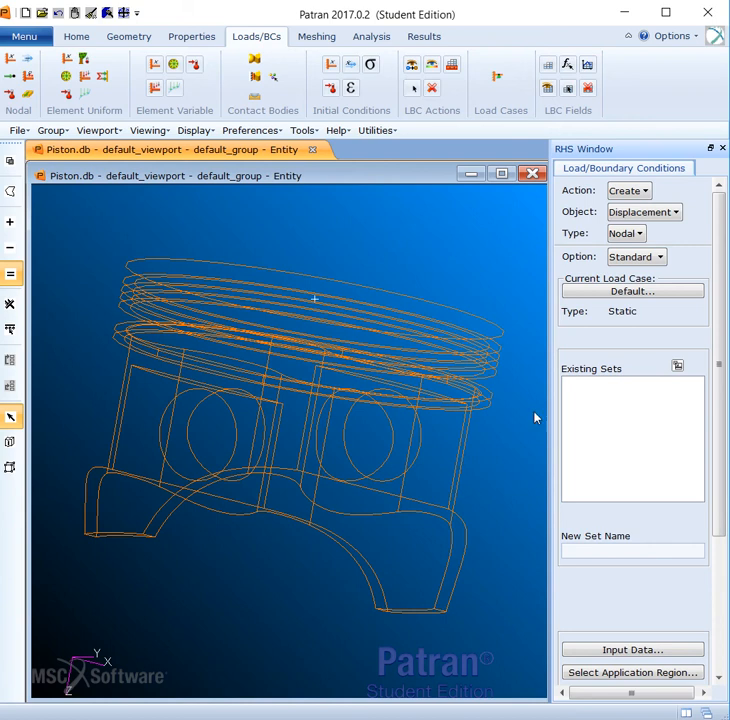
{"action": "left_click", "coordinate": [598, 547]}
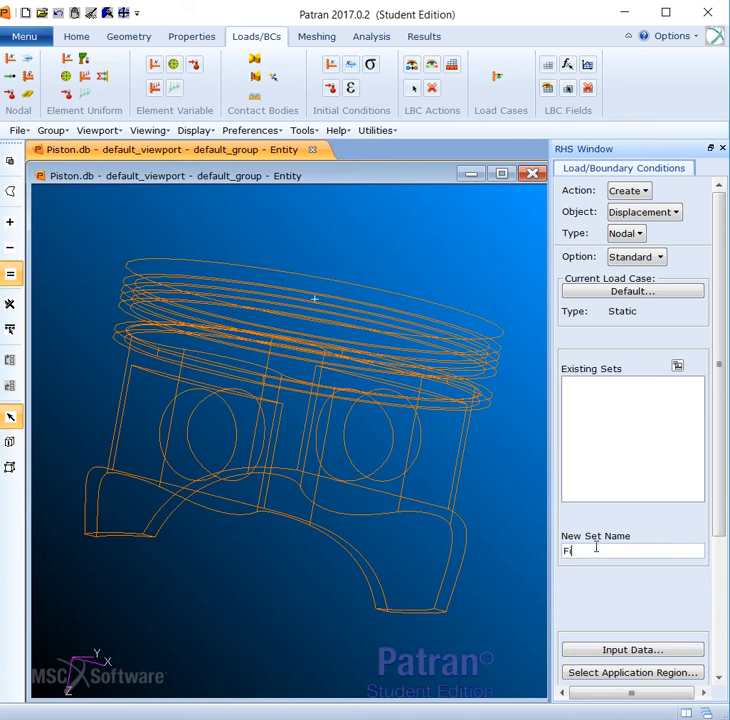
{"action": "left_click", "coordinate": [630, 650]}
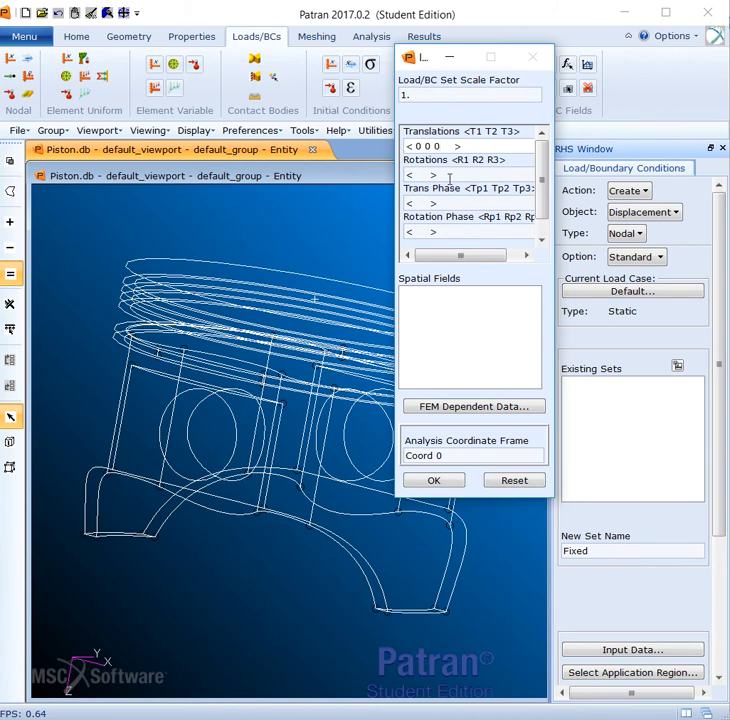
{"action": "left_click", "coordinate": [455, 480]}
Add the surfaces of both piston pin holes to the application region of the Fixed displacement set.
{"action": "left_click", "coordinate": [625, 673]}
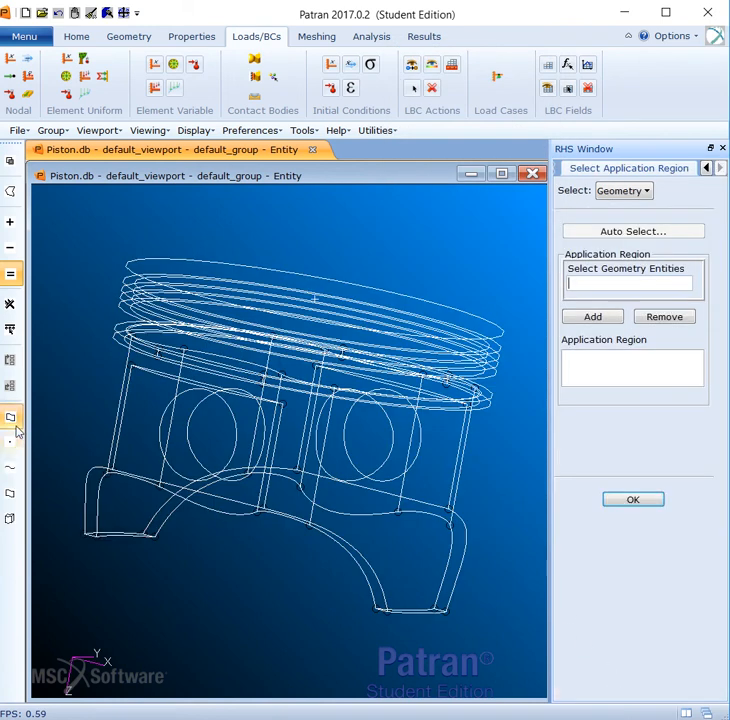
{"action": "left_click", "coordinate": [10, 494]}
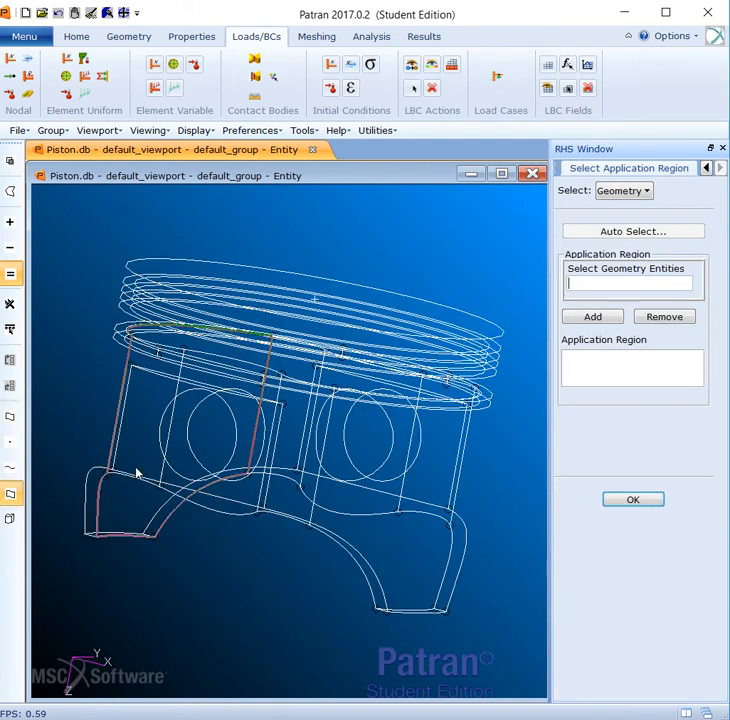
{"action": "left_click", "coordinate": [201, 407]}
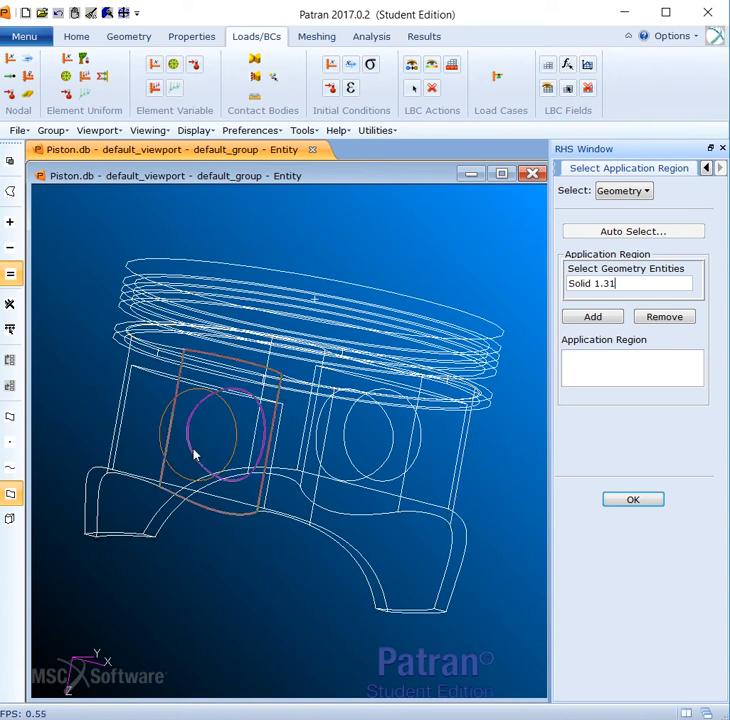
{"action": "left_click", "coordinate": [612, 316]}
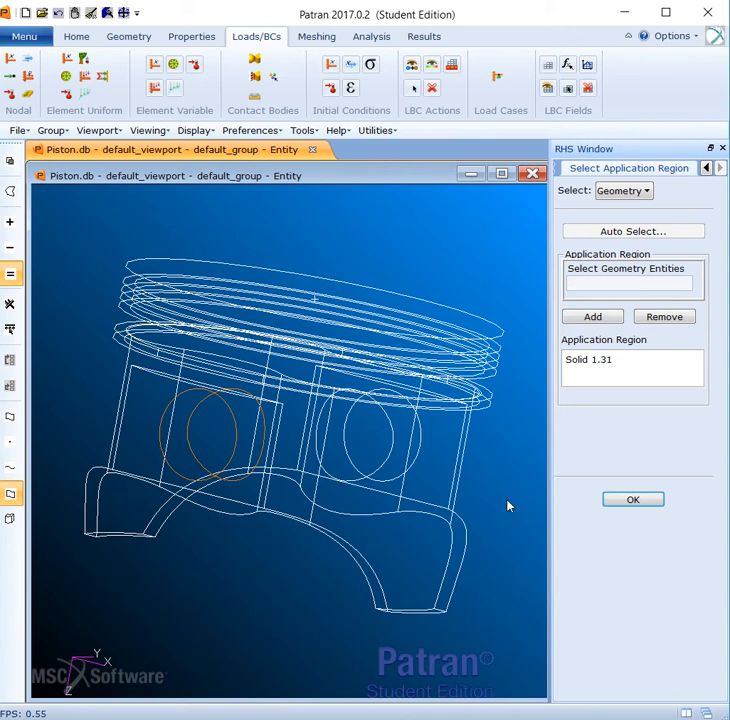
{"action": "middle_click_drag", "start_coordinate": [507, 506], "coordinate": [482, 504]}
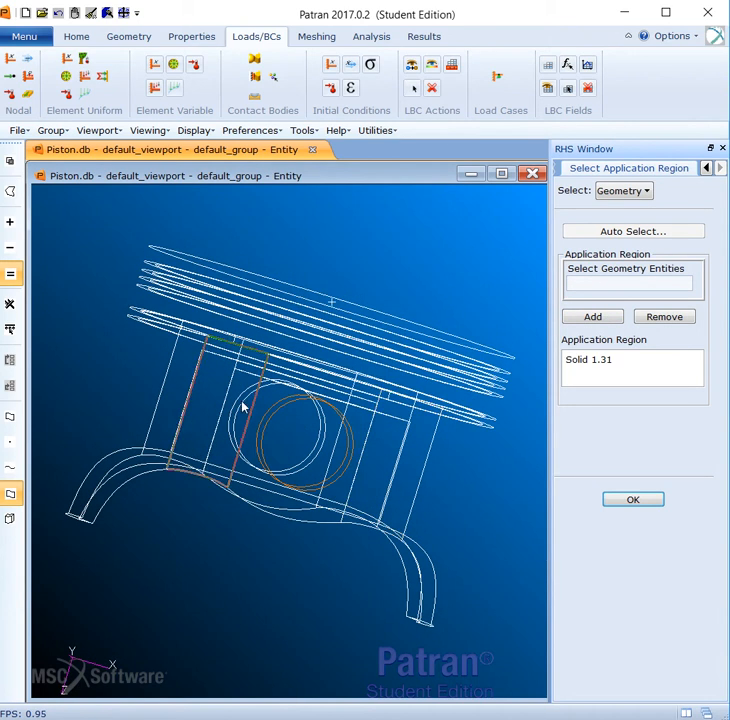
{"action": "left_click", "coordinate": [387, 369]}
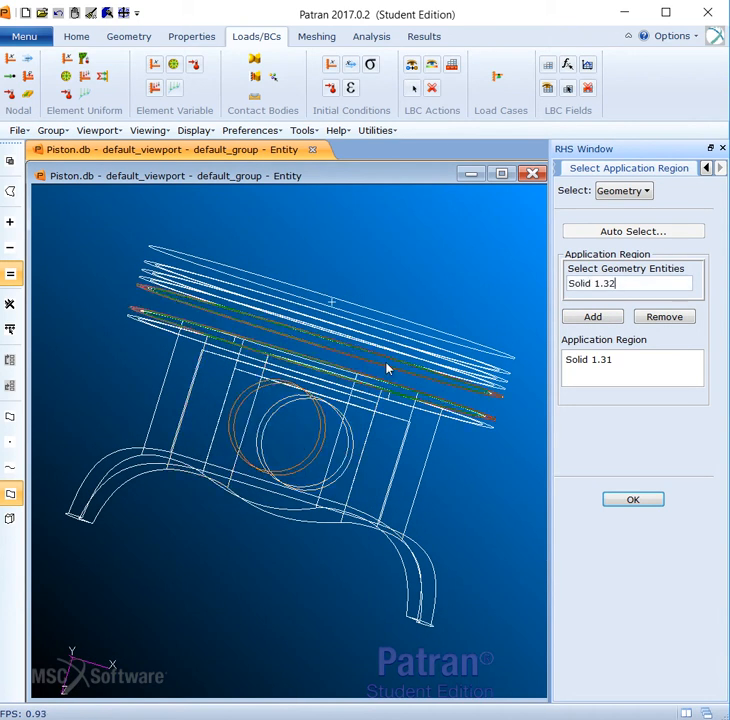
{"action": "left_click", "coordinate": [593, 317]}
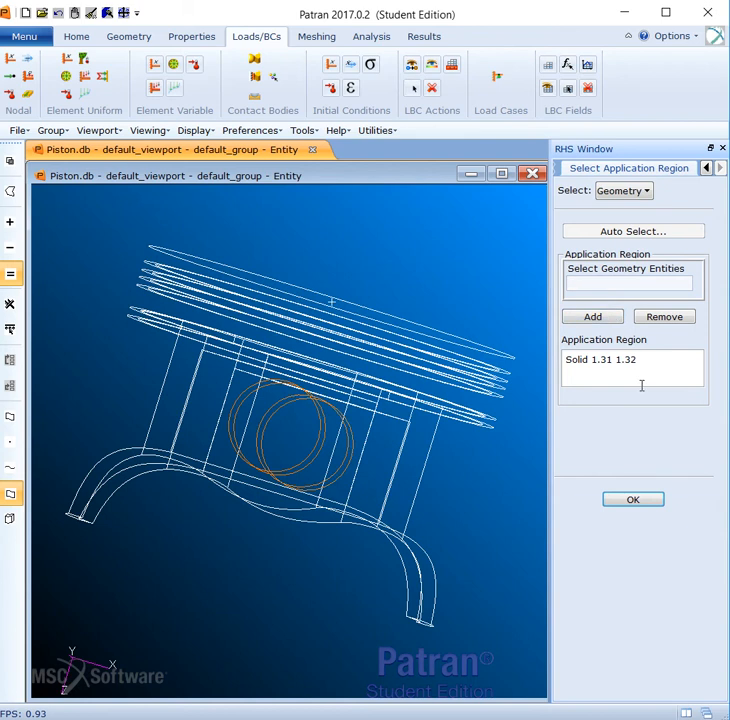
Accept the application region and apply the Fixed displacement set to the piston.
{"action": "left_click", "coordinate": [659, 507]}
{"action": "left_click_drag", "start_coordinate": [718, 529], "coordinate": [726, 590]}
{"action": "left_click", "coordinate": [648, 615]}
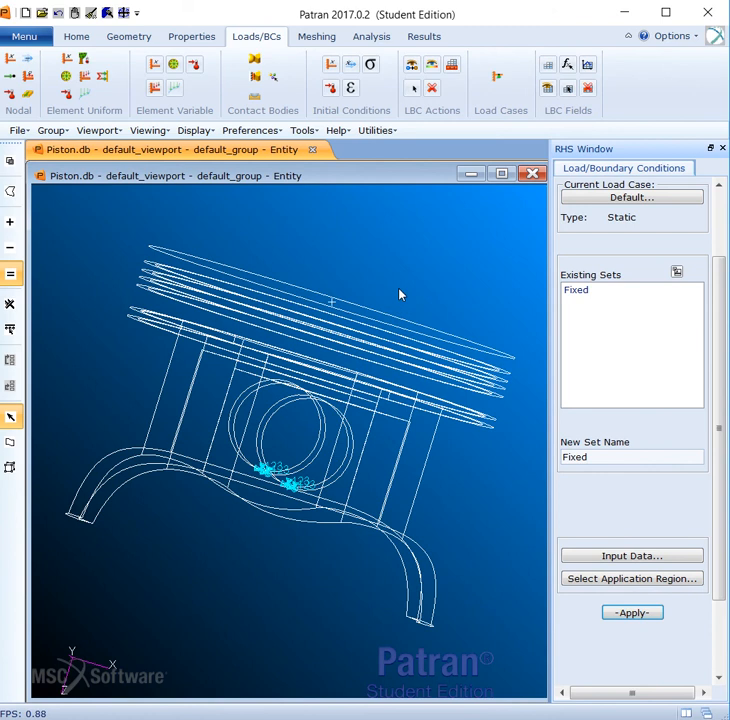
{"action": "middle_click_drag", "start_coordinate": [366, 260], "coordinate": [366, 267]}
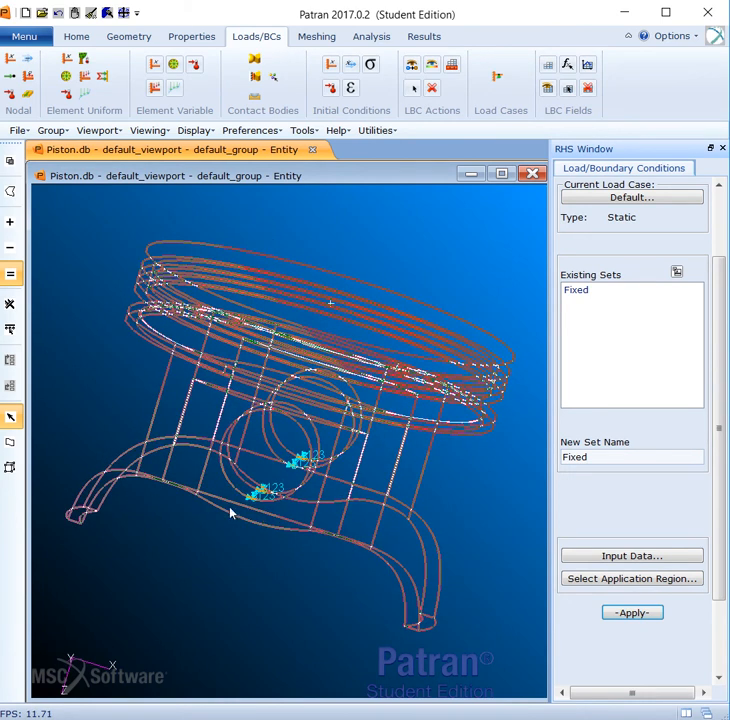
{"action": "middle_click_drag", "start_coordinate": [256, 230], "coordinate": [256, 230]}
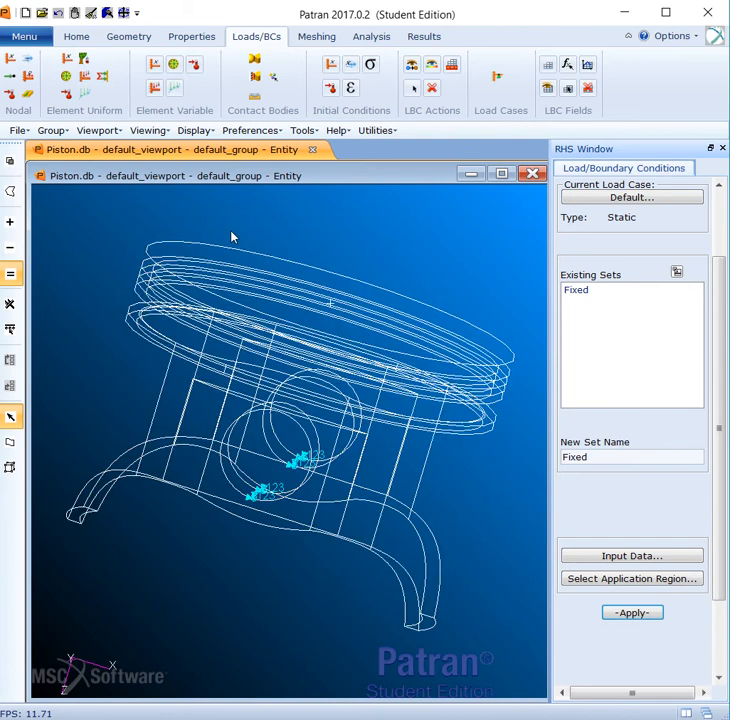
Define an element variable pressure set named Piston:pressure for 3D elements with a pressure of 1200.
{"action": "left_click", "coordinate": [175, 68]}
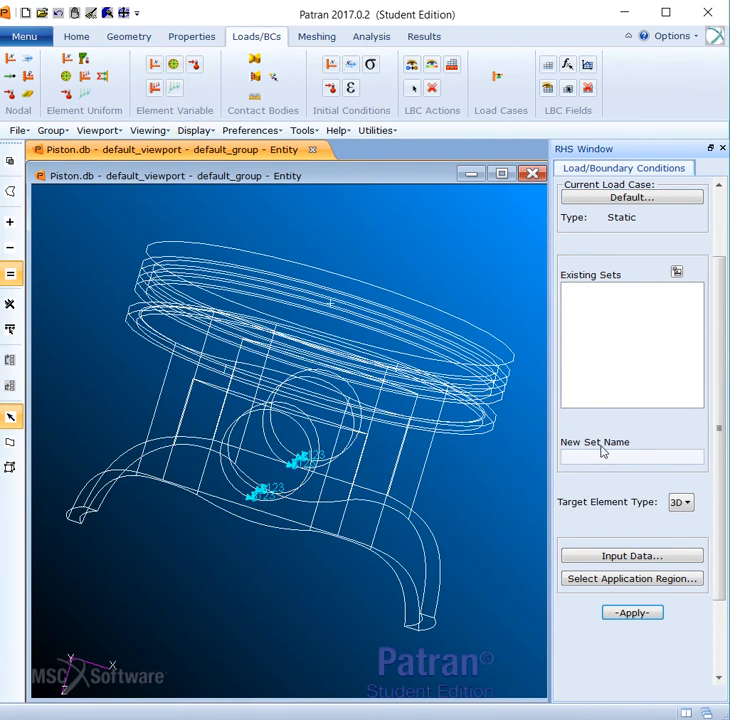
{"action": "left_click", "coordinate": [602, 457]}
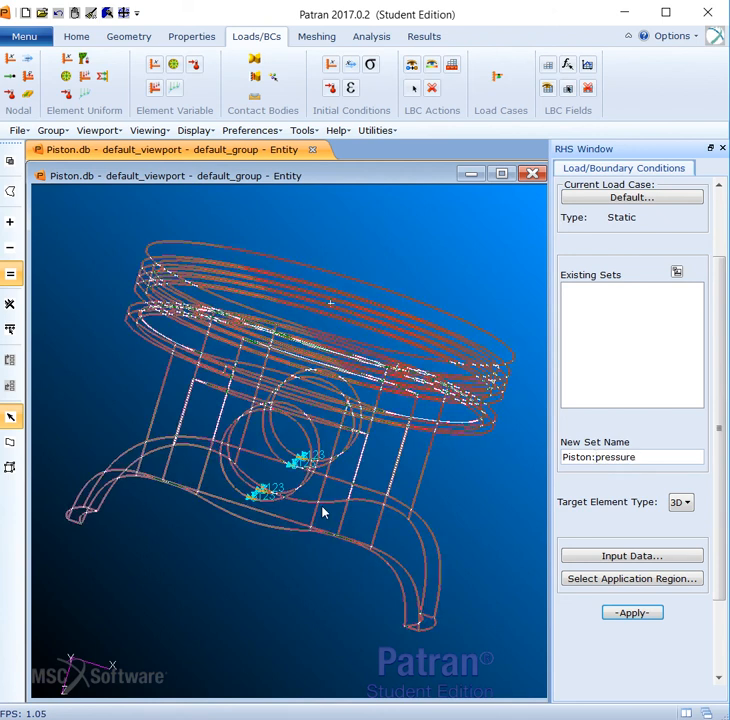
{"action": "left_click", "coordinate": [609, 556]}
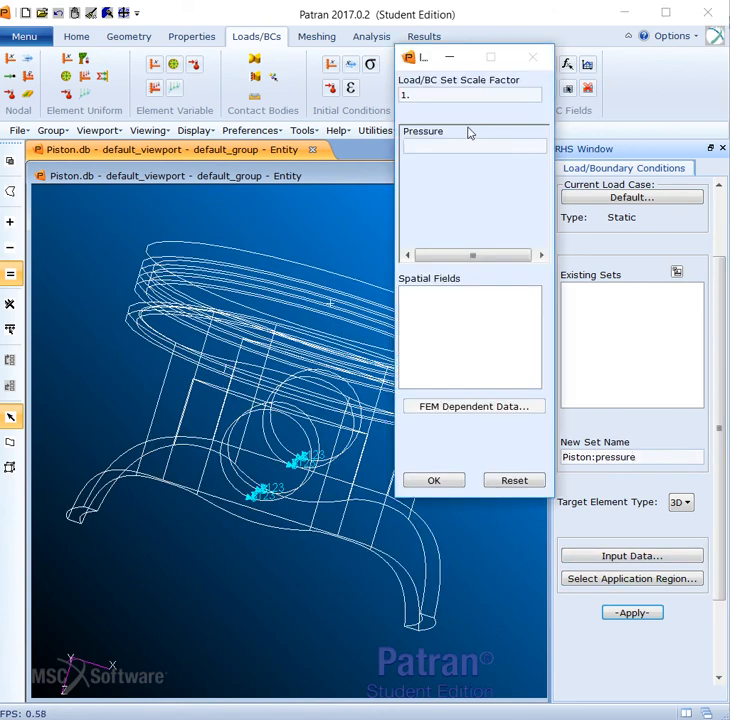
{"action": "left_click", "coordinate": [446, 147]}
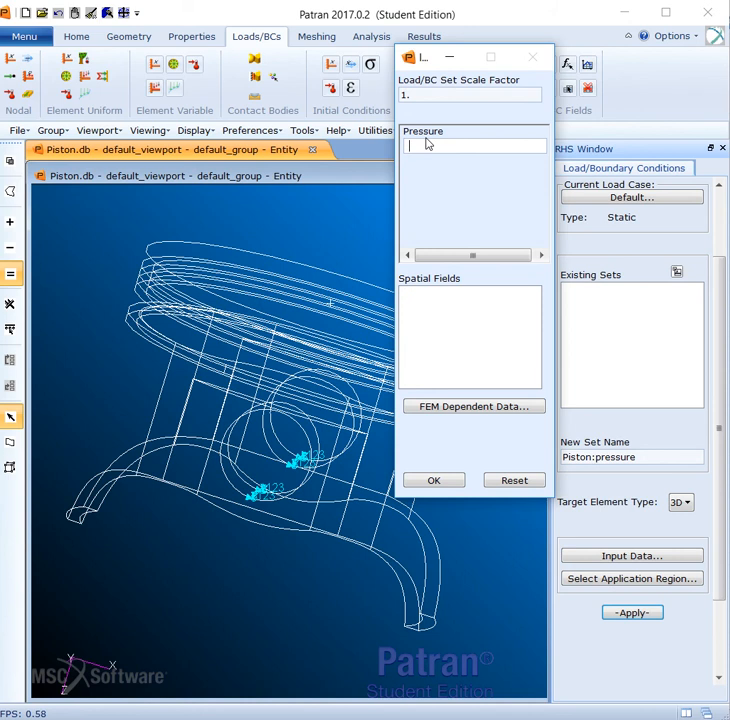
{"action": "type", "text": "1200"}
{"action": "left_click", "coordinate": [447, 481]}
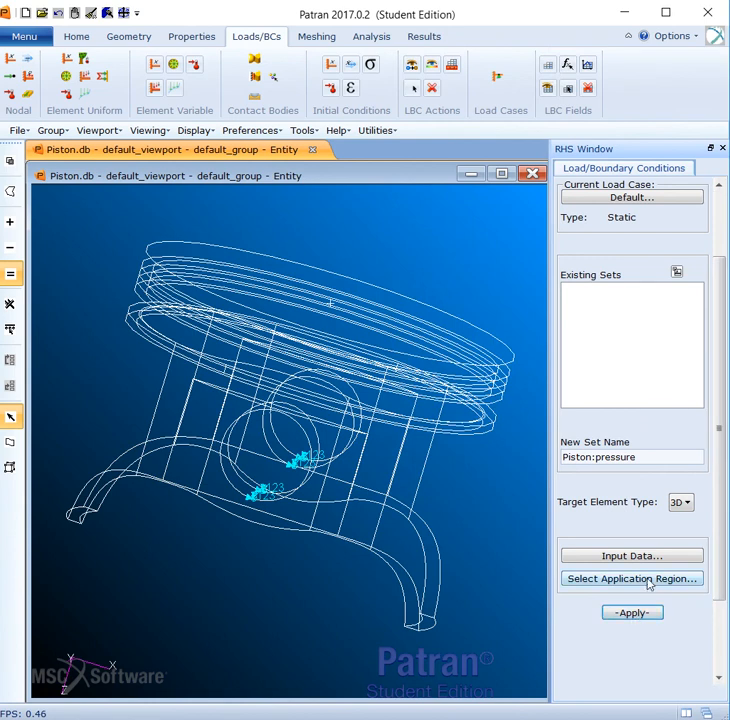
Add the flat crown face of the piston as the pressure set's application region.
{"action": "left_click", "coordinate": [649, 579]}
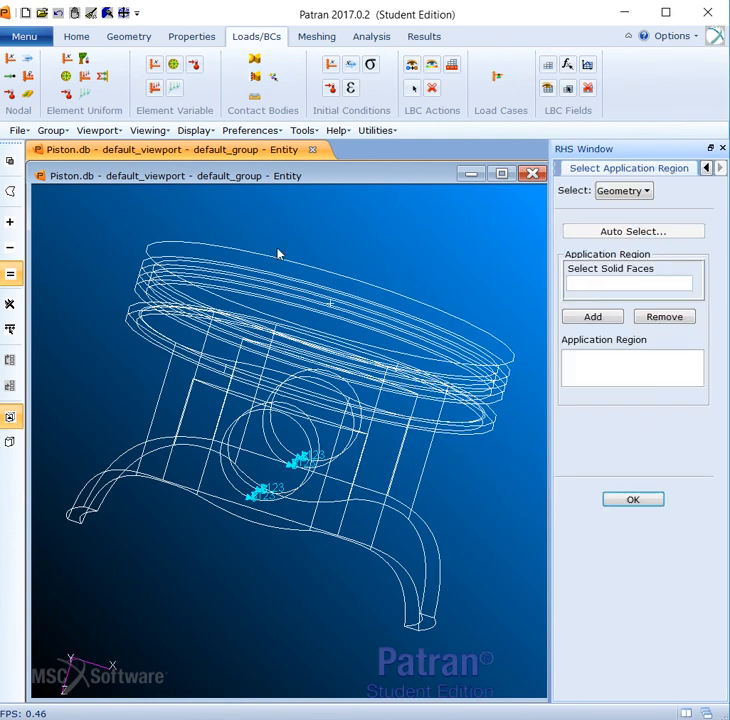
{"action": "middle_click_drag", "start_coordinate": [278, 254], "coordinate": [314, 238]}
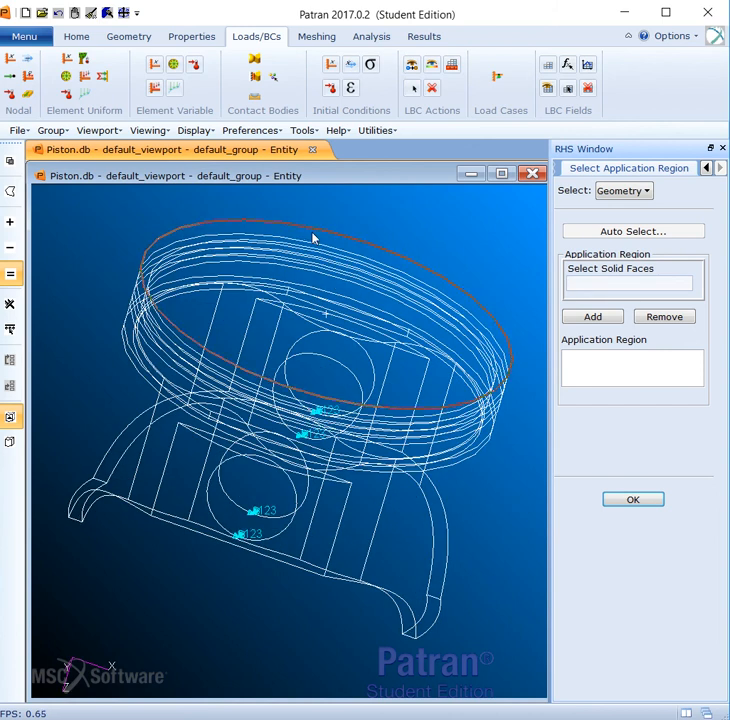
{"action": "left_click", "coordinate": [313, 238]}
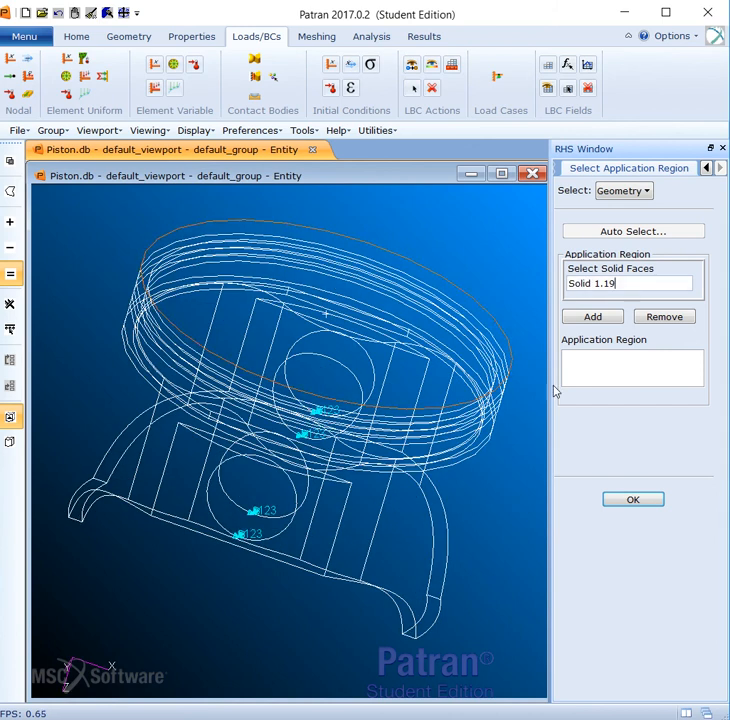
{"action": "left_click", "coordinate": [595, 317]}
{"action": "left_click", "coordinate": [642, 502]}
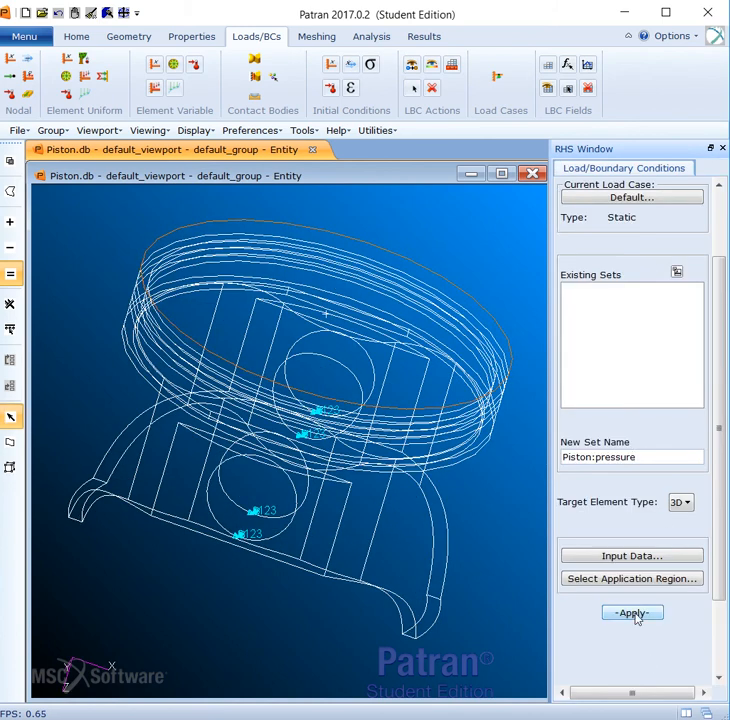
Try to apply the pressure set under the name Piston:pressure.
{"action": "left_click", "coordinate": [634, 613]}
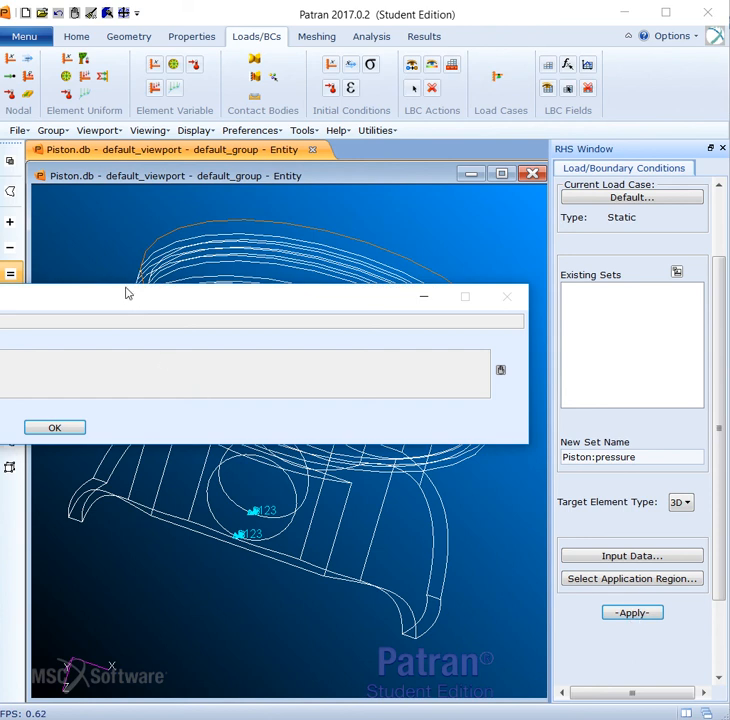
{"action": "left_click_drag", "start_coordinate": [127, 293], "coordinate": [528, 269]}
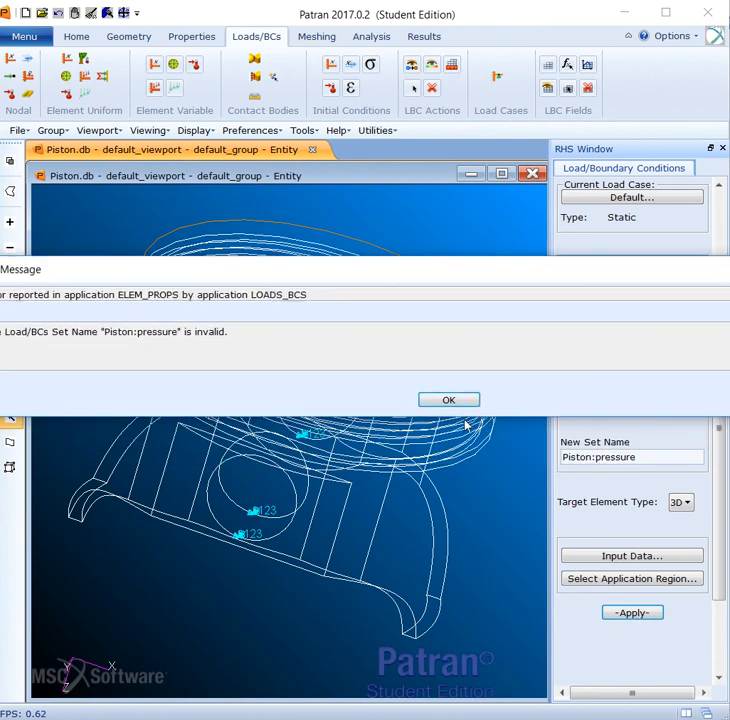
{"action": "left_click", "coordinate": [463, 403]}
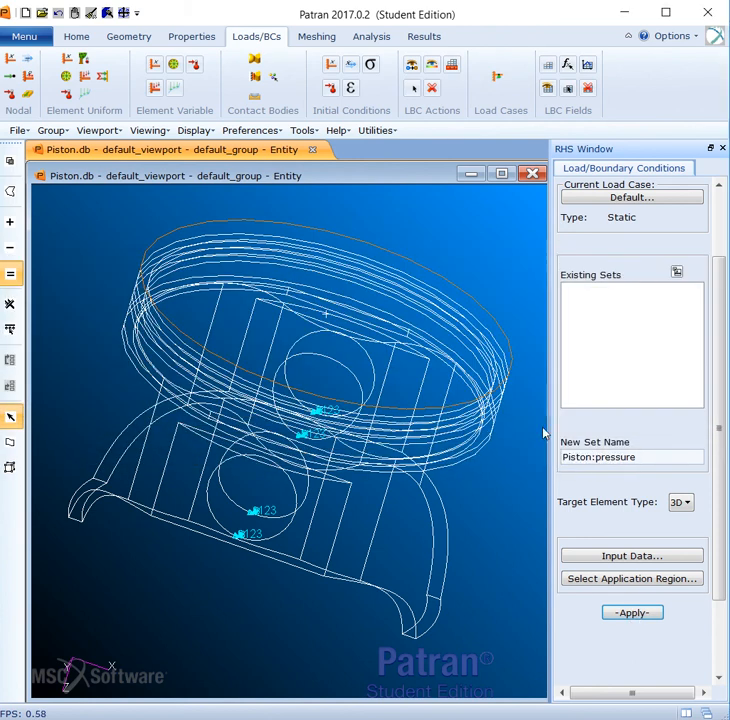
Rename the new pressure set to Piston_pressure and apply it to the crown face.
{"action": "left_click", "coordinate": [597, 462]}
{"action": "key", "text": "BackSpace"}
{"action": "type", "text": "_"}
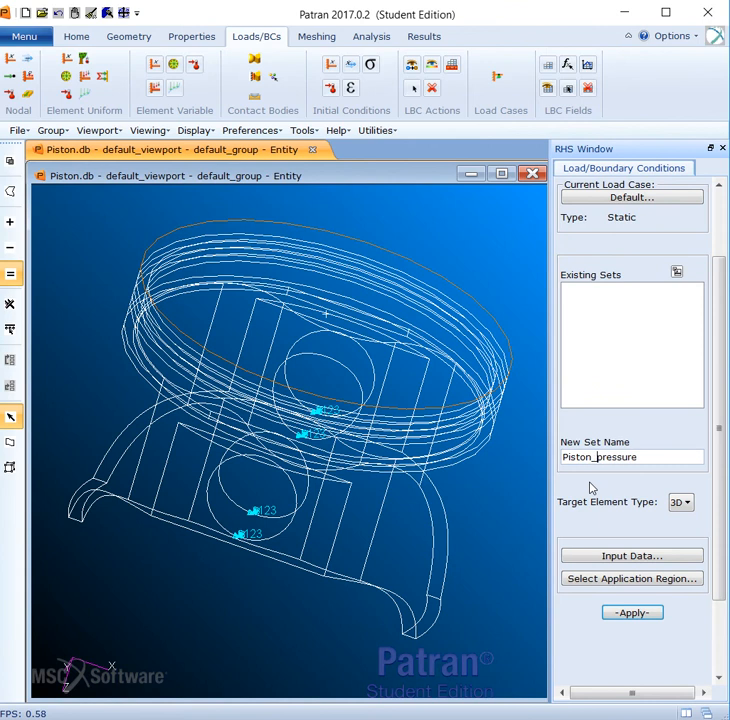
{"action": "left_click", "coordinate": [651, 615]}
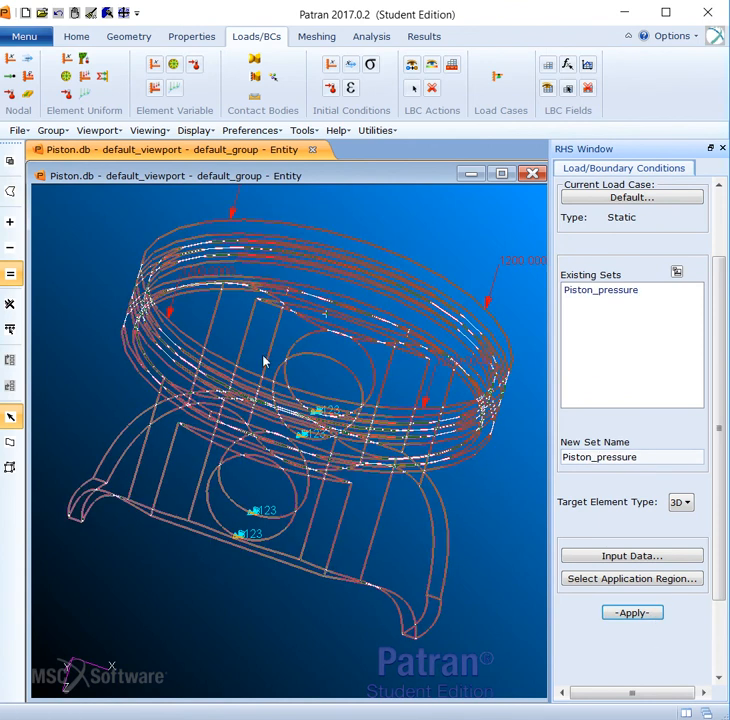
{"action": "scroll", "coordinate": [449, 242], "scroll_direction": "up", "scroll_amount": 3}
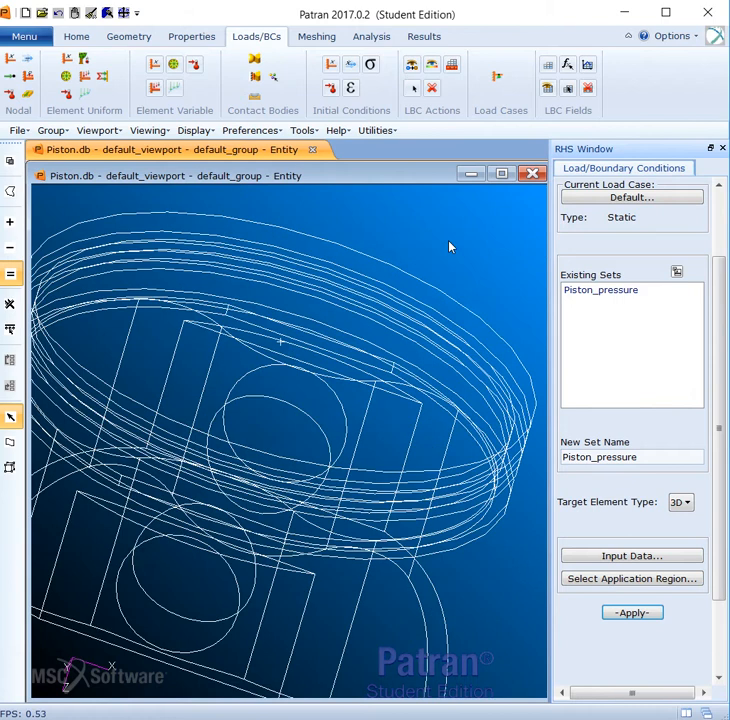
{"action": "scroll", "coordinate": [449, 242], "scroll_direction": "down", "scroll_amount": 3}
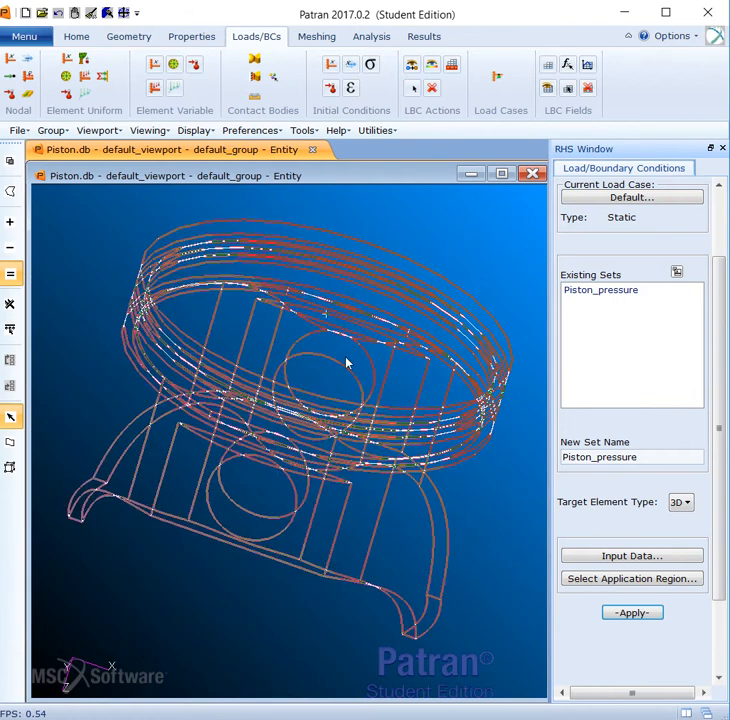
{"action": "middle_click_drag", "start_coordinate": [454, 234], "coordinate": [455, 226]}
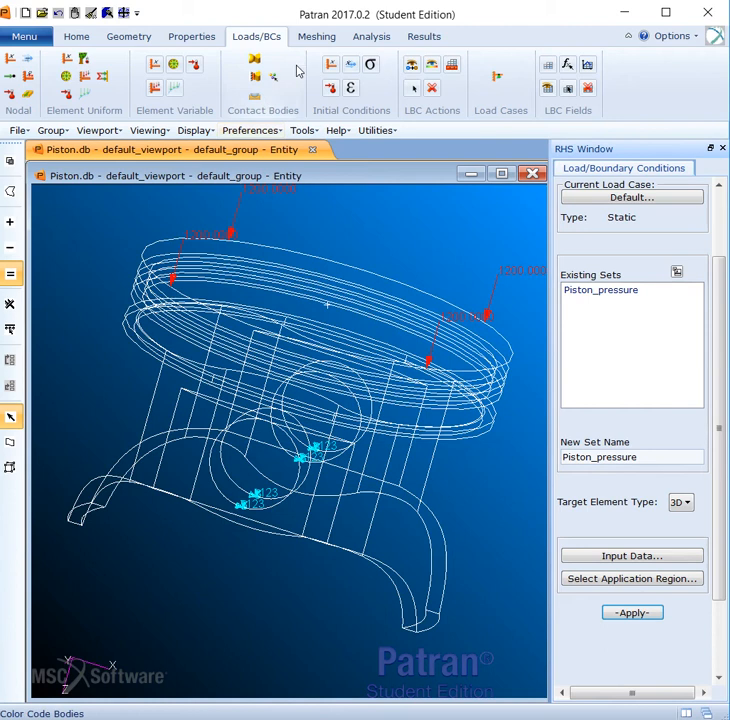
Set up a solid mesh with the TetMesh mesher and Tet4 topology.
{"action": "left_click", "coordinate": [317, 37]}
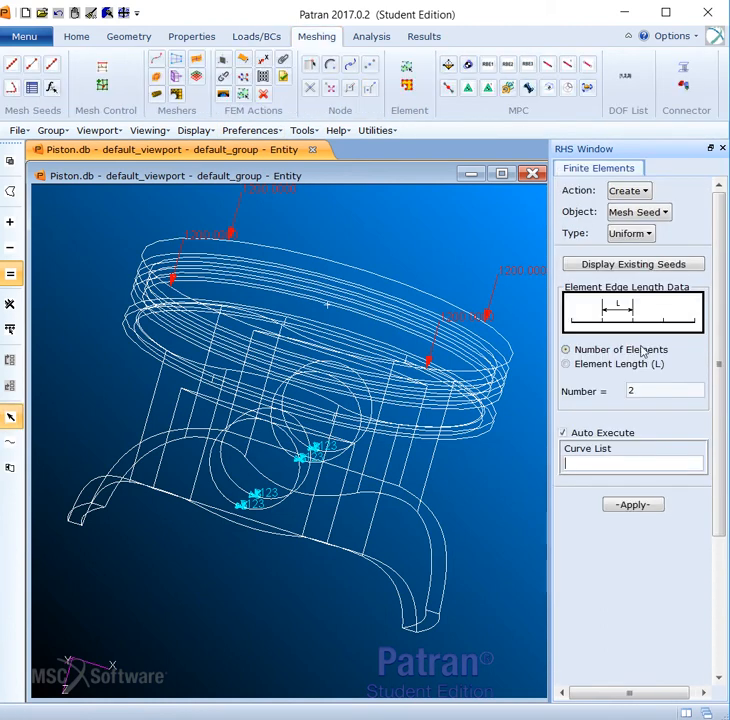
{"action": "left_click", "coordinate": [652, 212]}
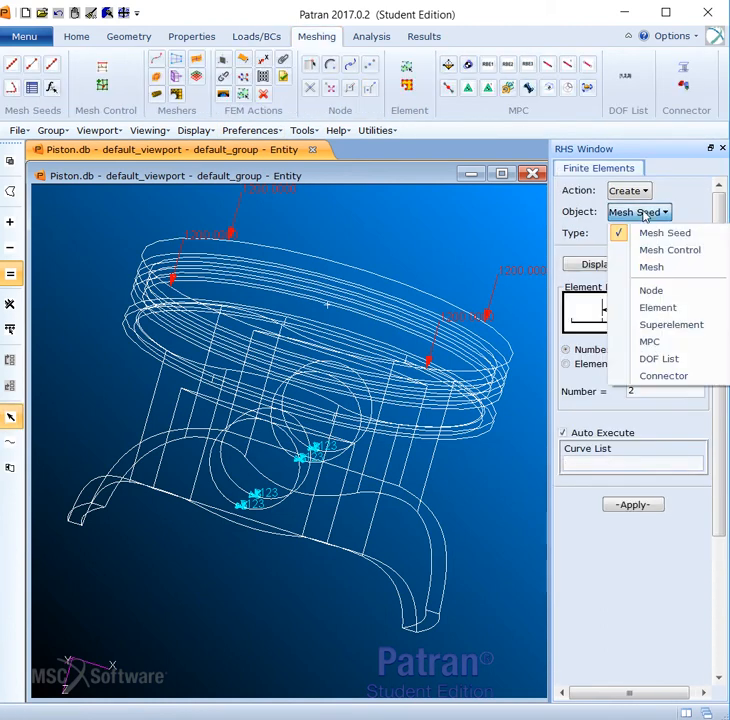
{"action": "left_click", "coordinate": [673, 268]}
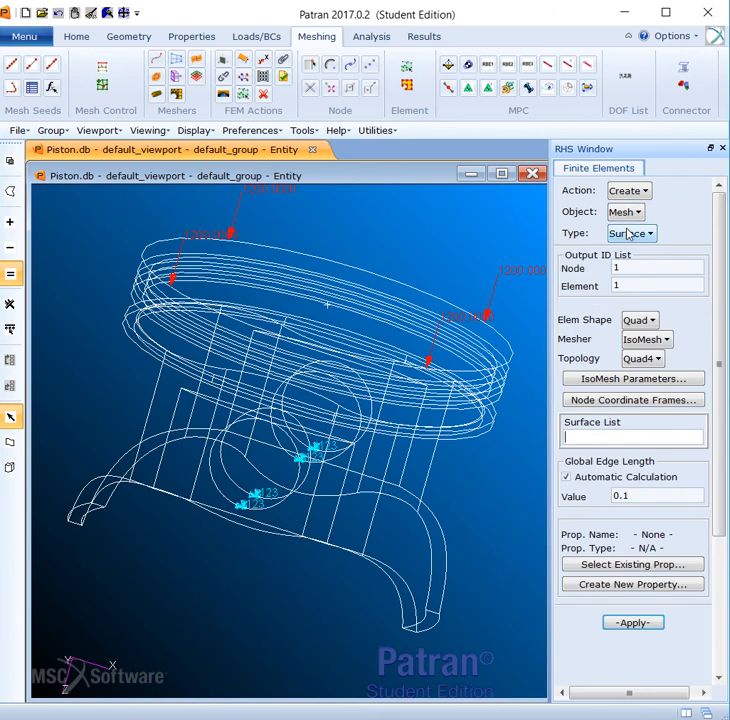
{"action": "left_click", "coordinate": [630, 233]}
{"action": "left_click", "coordinate": [662, 305]}
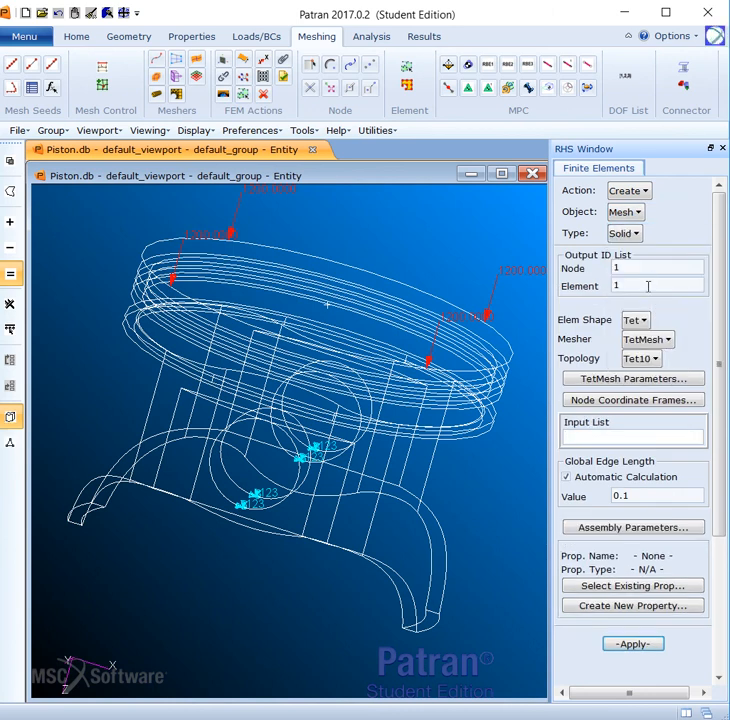
{"action": "left_click", "coordinate": [650, 359]}
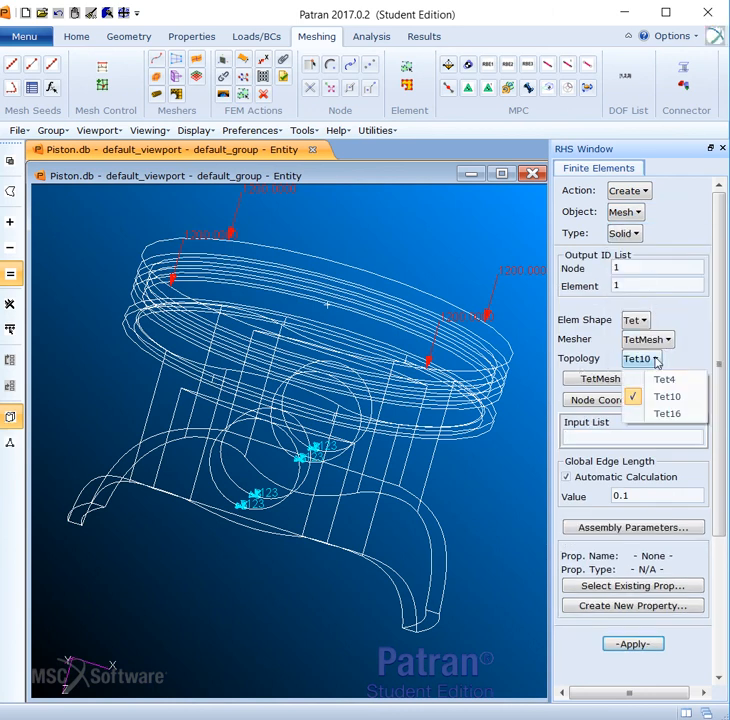
{"action": "left_click", "coordinate": [666, 380]}
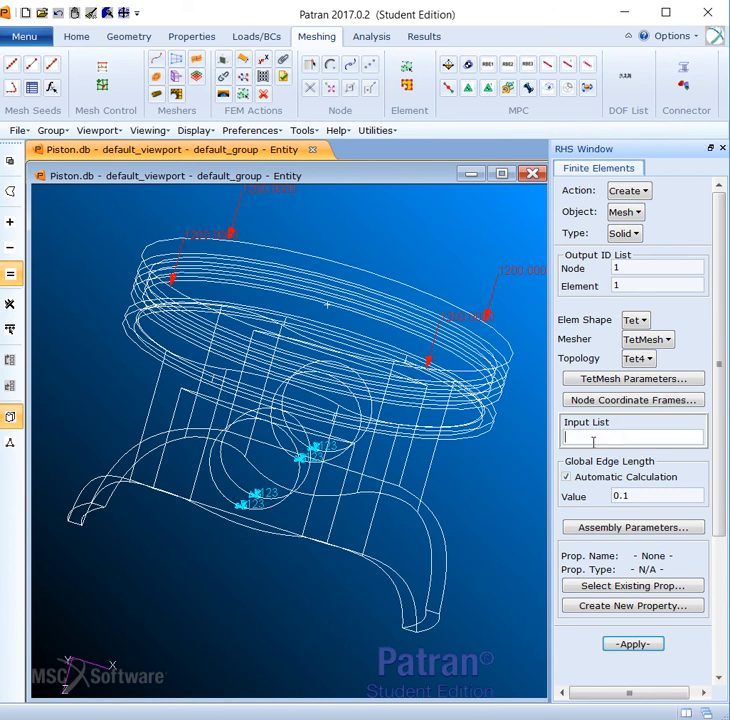
Mesh the piston solid (Solid 1) with automatic edge-length calculation off and a global edge length of 0.5.
{"action": "left_click", "coordinate": [406, 322]}
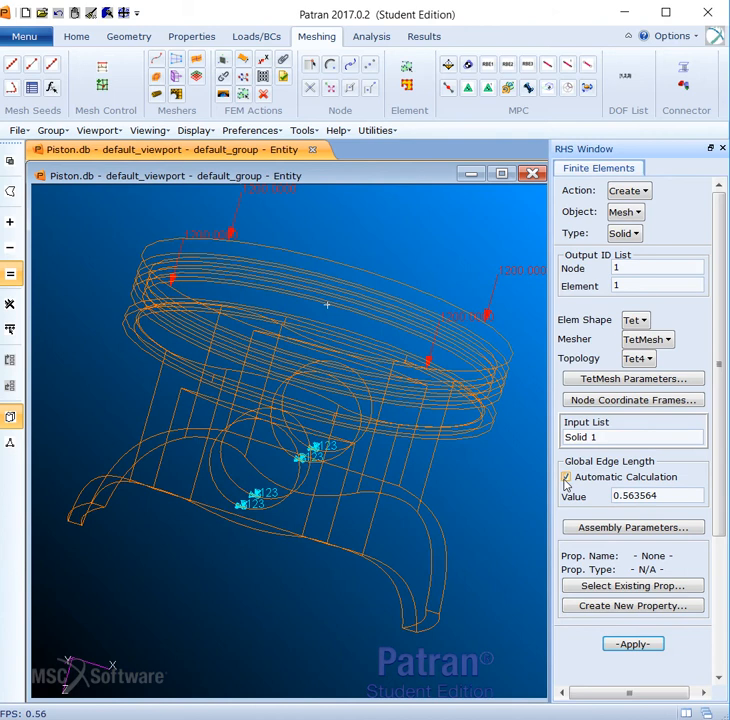
{"action": "left_click", "coordinate": [566, 480]}
{"action": "left_click_drag", "start_coordinate": [674, 498], "coordinate": [603, 509]}
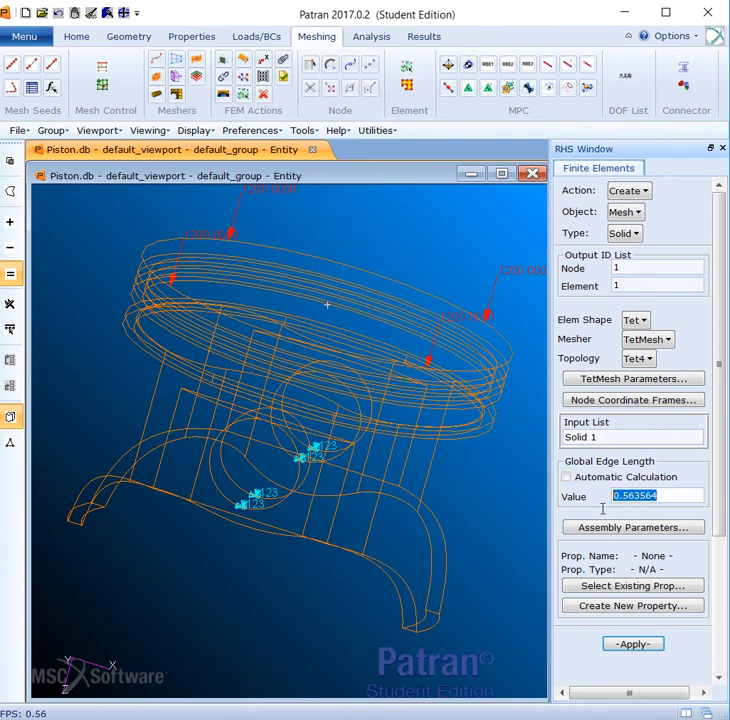
{"action": "type", "text": "0.5"}
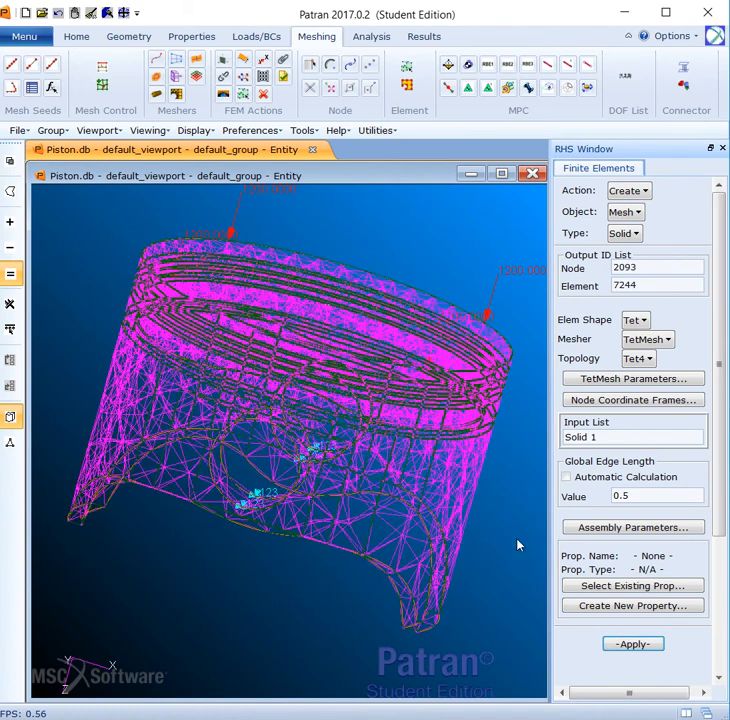
{"action": "middle_click_drag", "start_coordinate": [510, 525], "coordinate": [516, 516]}
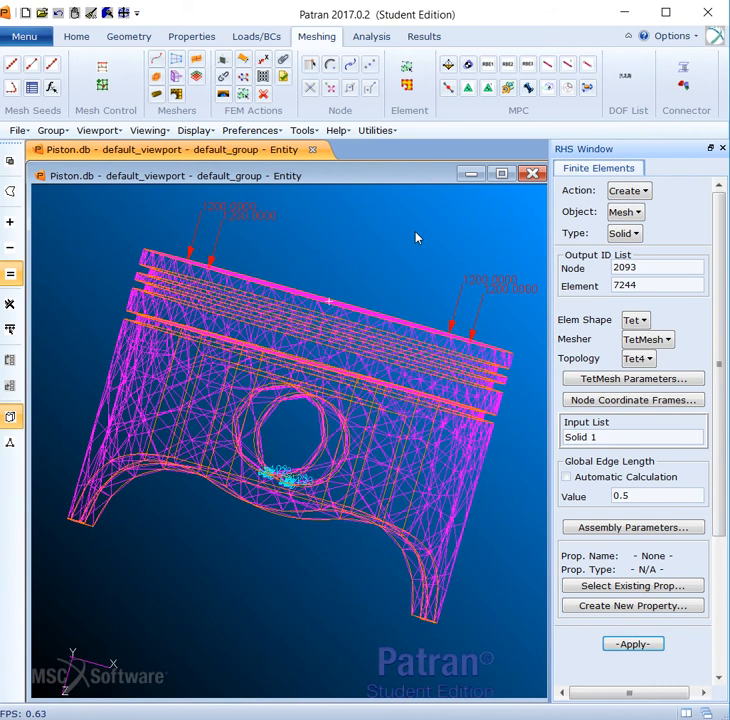
Review and accept the output requests of the Default subcase for the Piston analysis job, including the von Mises stress request.
{"action": "left_click", "coordinate": [374, 37]}
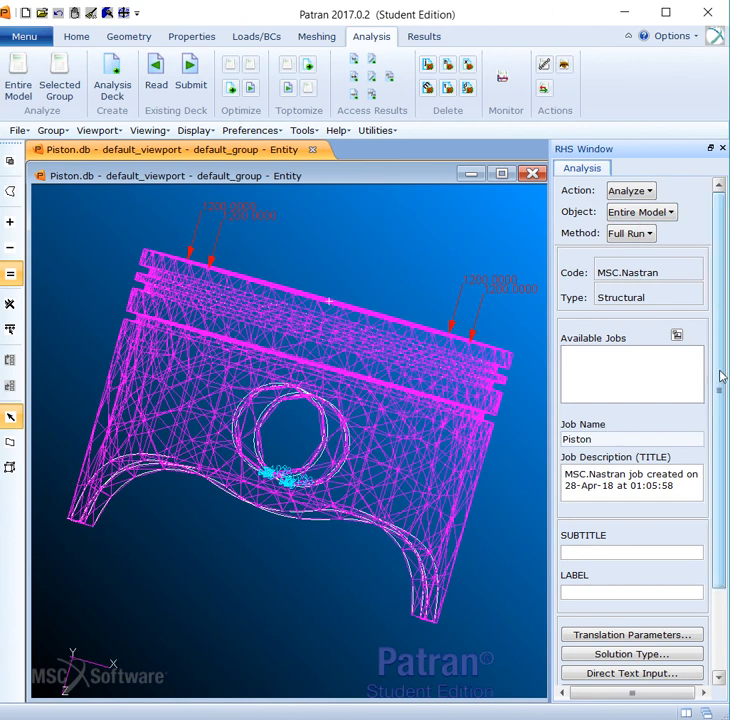
{"action": "left_click_drag", "start_coordinate": [722, 380], "coordinate": [718, 447]}
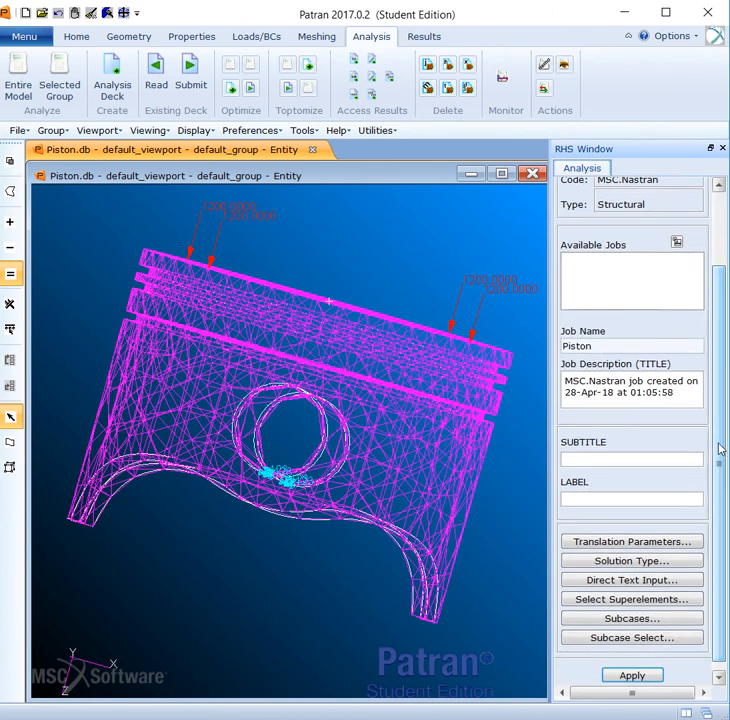
{"action": "left_click", "coordinate": [608, 346]}
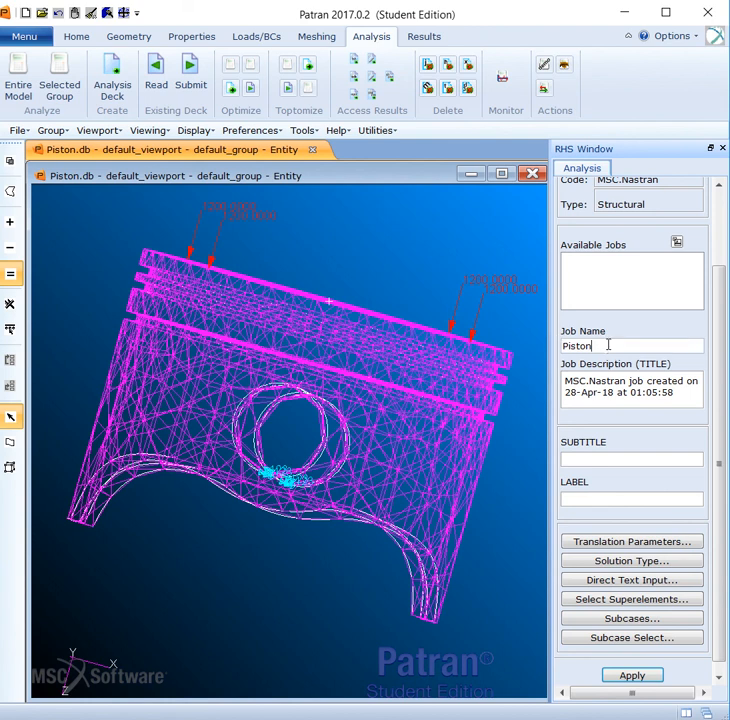
{"action": "left_click", "coordinate": [669, 628]}
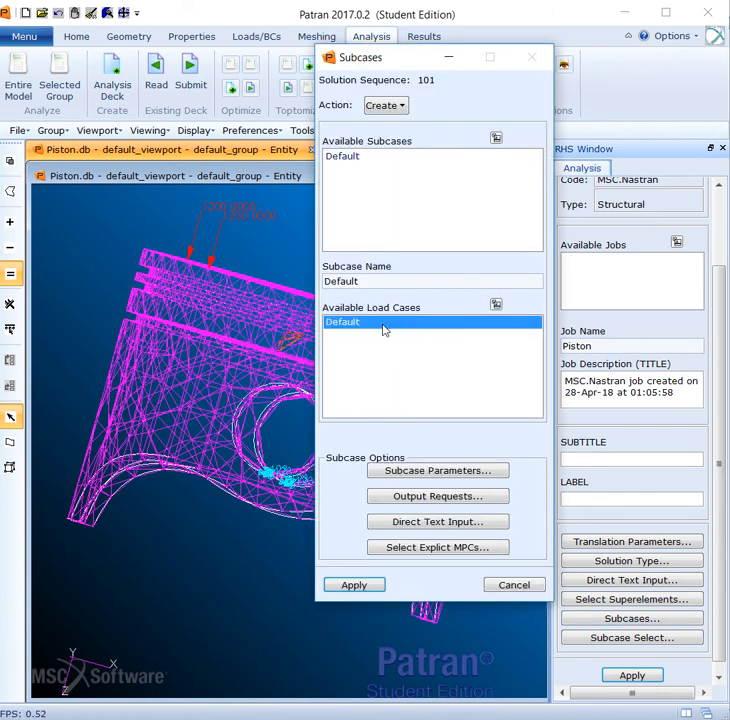
{"action": "left_click", "coordinate": [428, 499]}
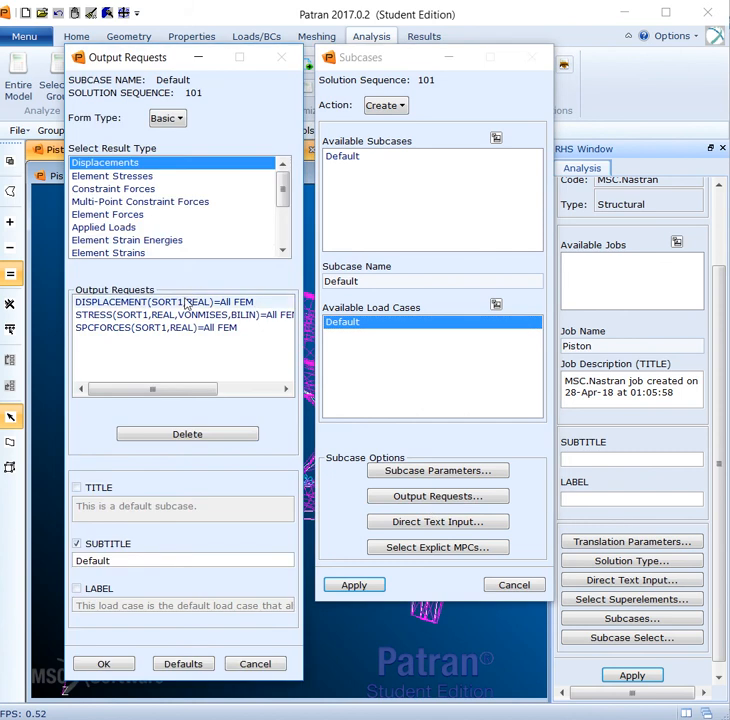
{"action": "left_click", "coordinate": [107, 316]}
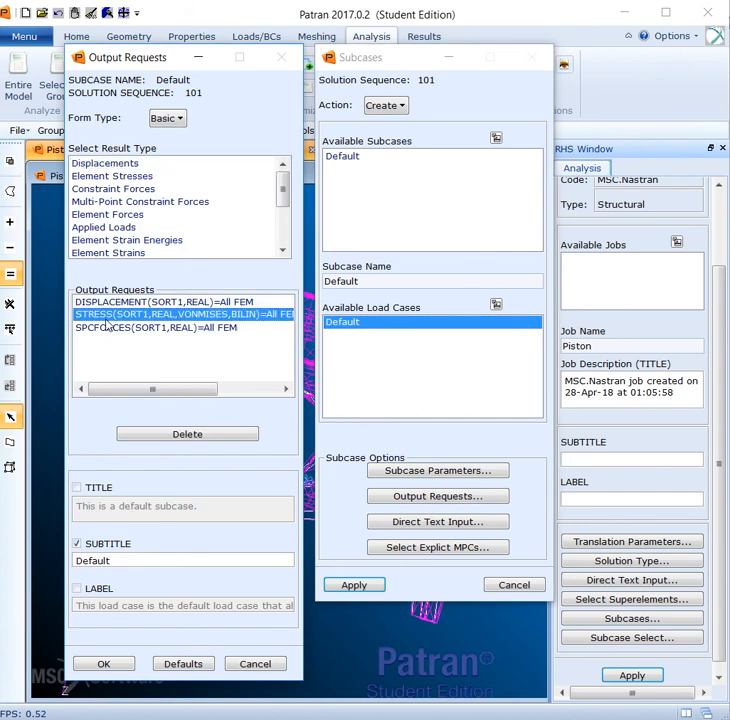
{"action": "left_click", "coordinate": [108, 665]}
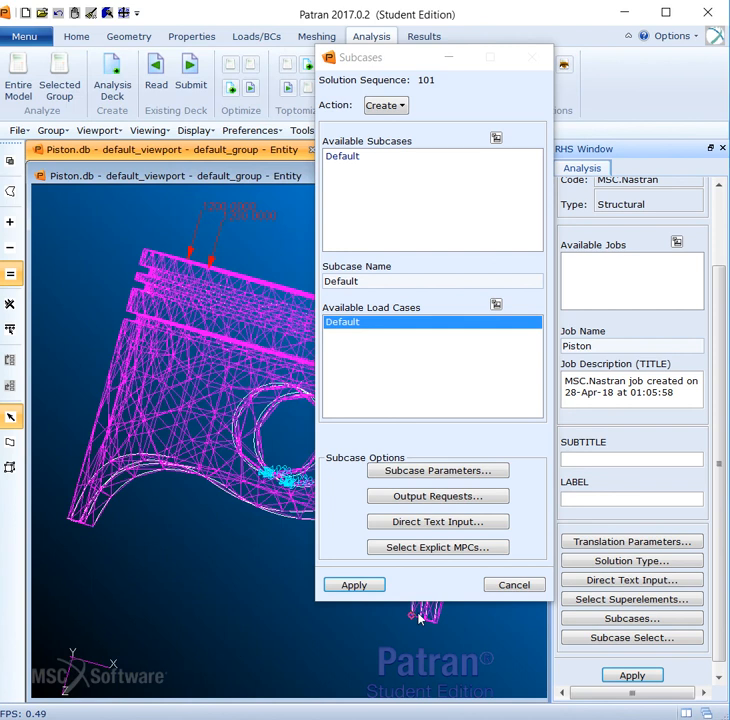
Apply the Default subcase and submit the Piston job as a full run of the entire model.
{"action": "left_click", "coordinate": [364, 584]}
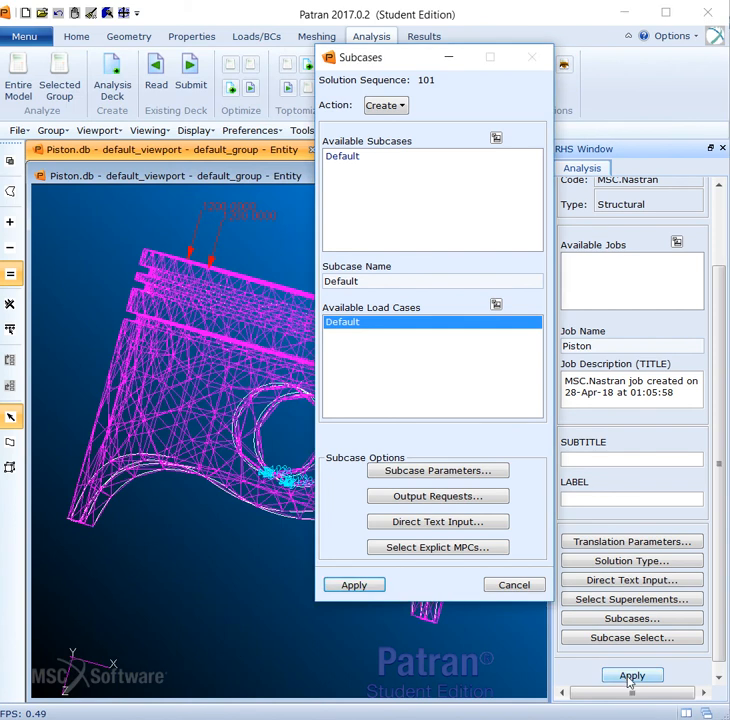
{"action": "left_click", "coordinate": [628, 678]}
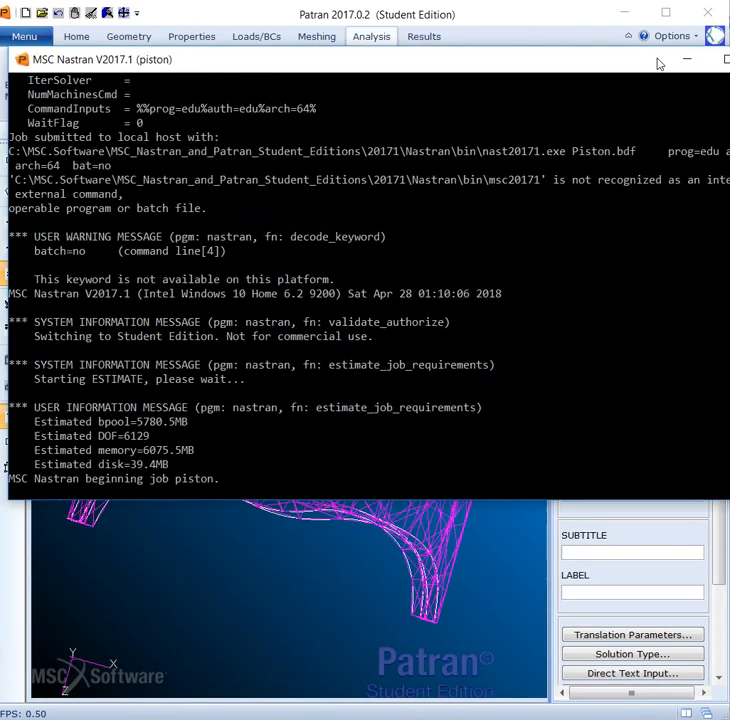
{"action": "mouse_move", "coordinate": [629, 64]}
{"action": "left_mouse_down"}
{"action": "mouse_move", "coordinate": [647, 60]}
{"action": "mouse_move", "coordinate": [625, 46]}
{"action": "left_mouse_up"}
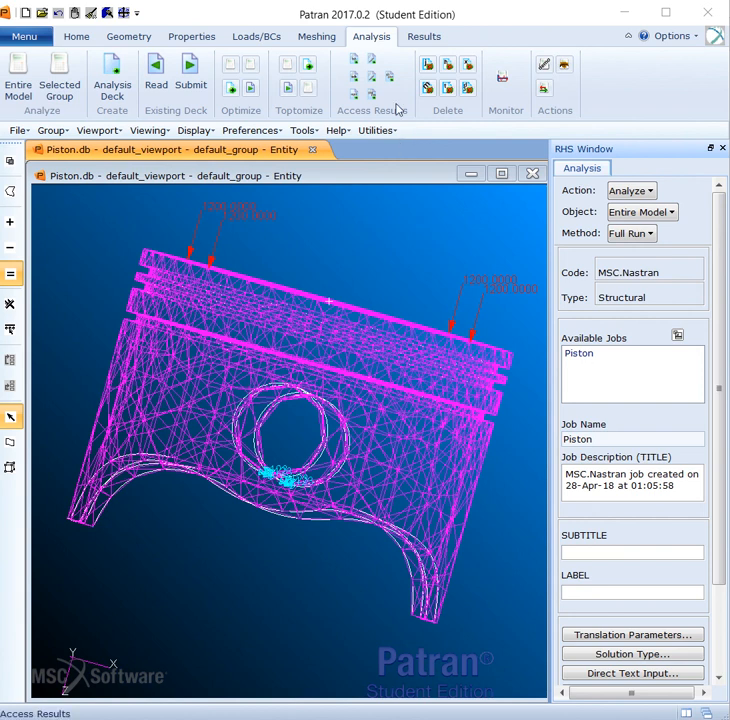
Attach the XDB result entities of the Piston job to the model.
{"action": "left_click", "coordinate": [352, 78]}
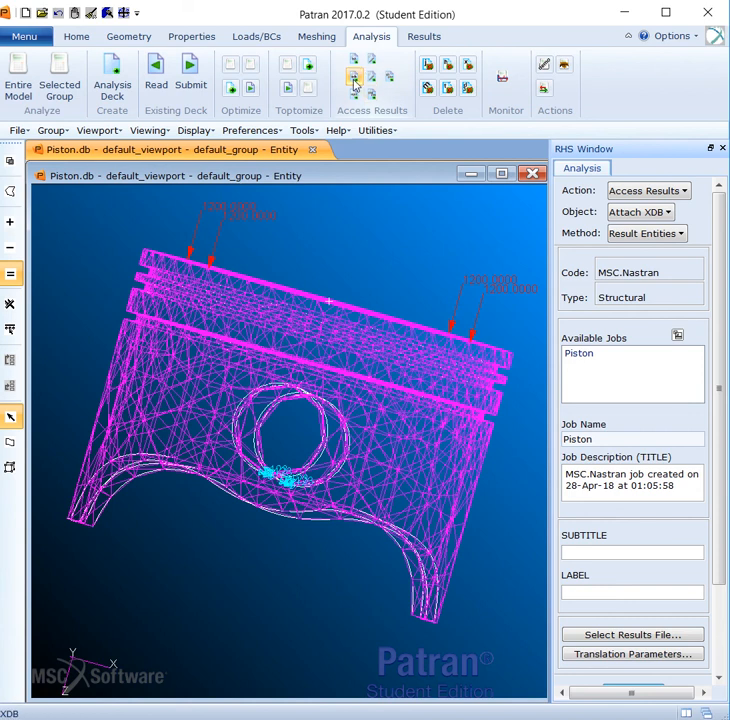
{"action": "left_click_drag", "start_coordinate": [722, 300], "coordinate": [706, 357]}
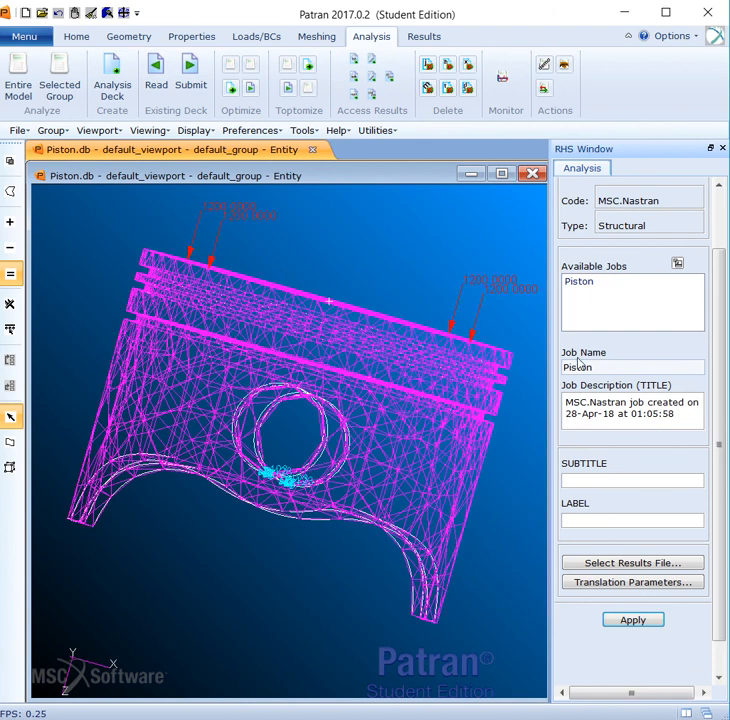
{"action": "left_click_drag", "start_coordinate": [603, 368], "coordinate": [547, 391]}
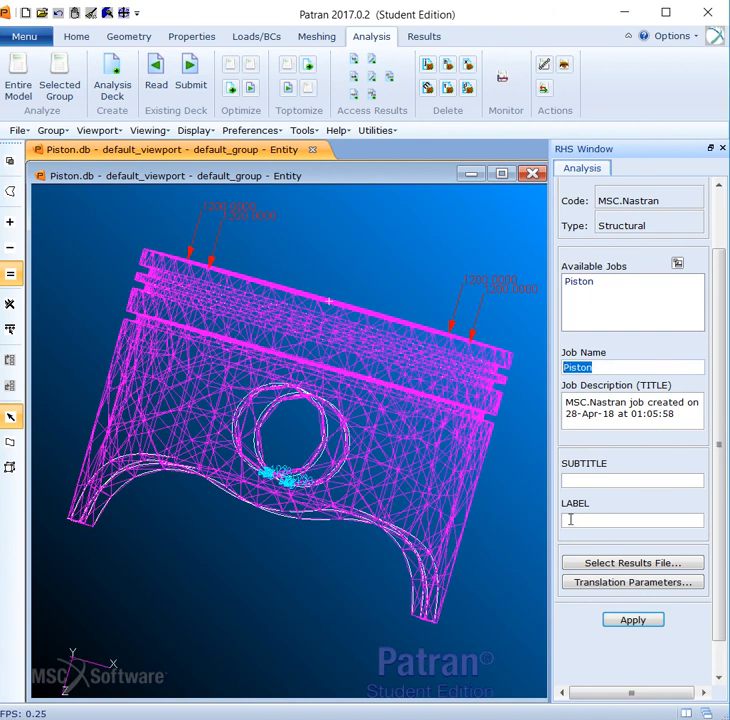
{"action": "left_click", "coordinate": [623, 621]}
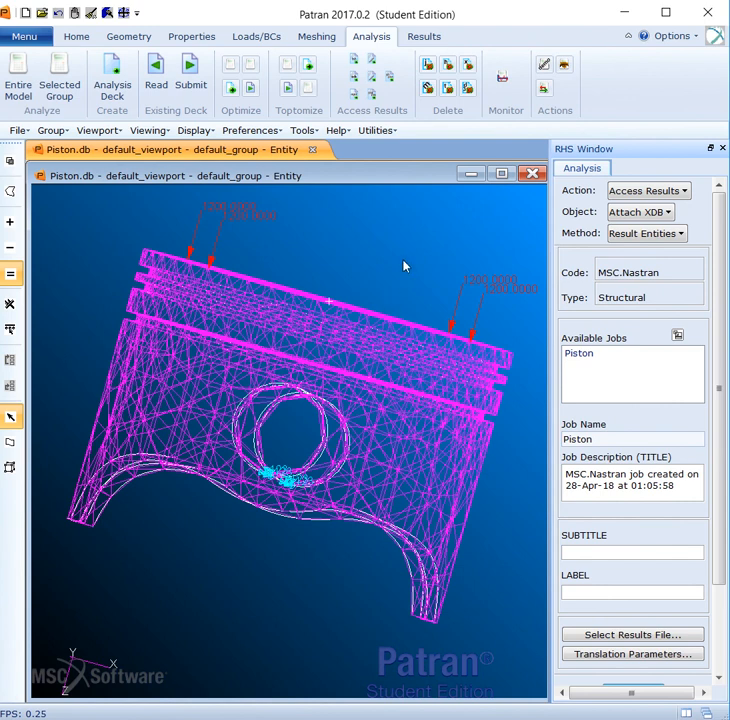
Create a quick plot with Stress Tensor von Mises as the fringe and translational displacements as the deformation.
{"action": "left_click", "coordinate": [418, 37]}
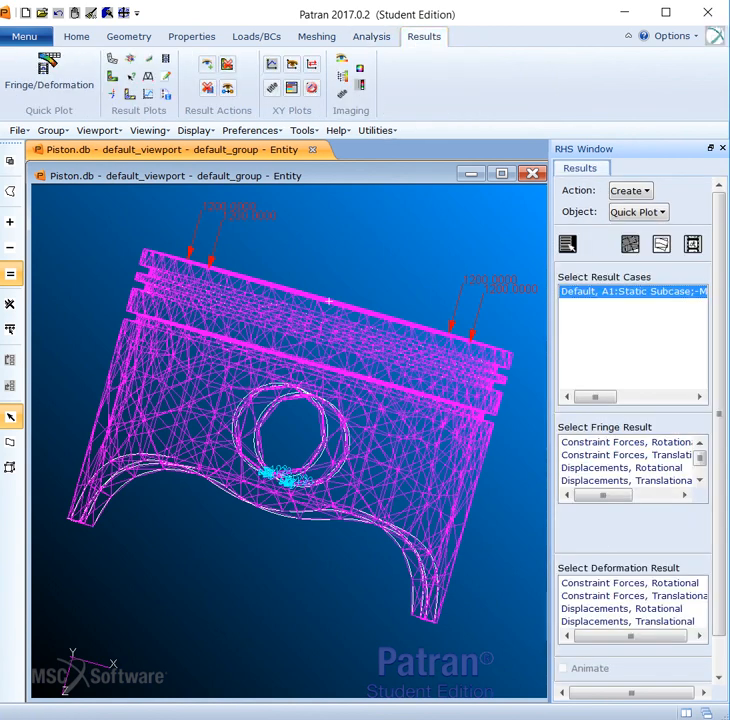
{"action": "left_click_drag", "start_coordinate": [701, 459], "coordinate": [718, 521]}
{"action": "left_click", "coordinate": [616, 481]}
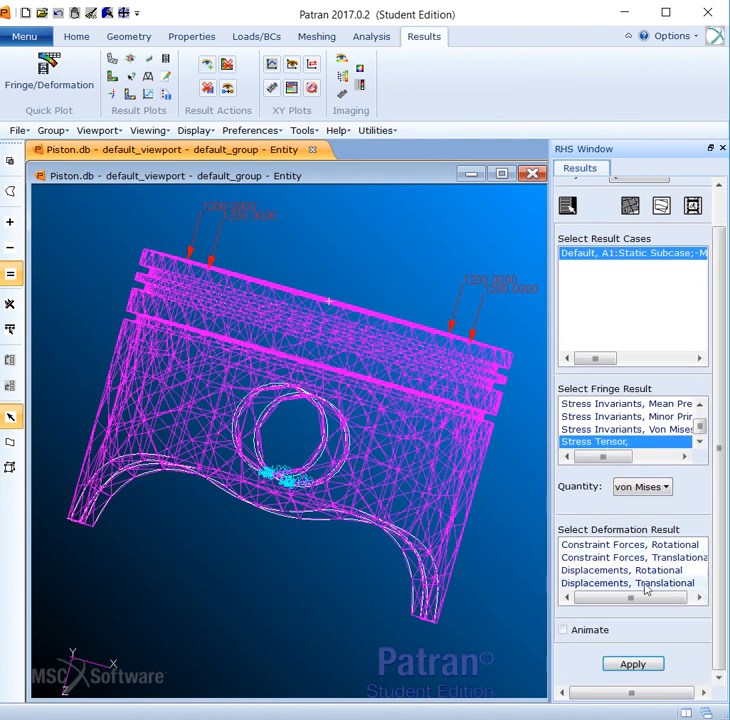
{"action": "left_click", "coordinate": [648, 584]}
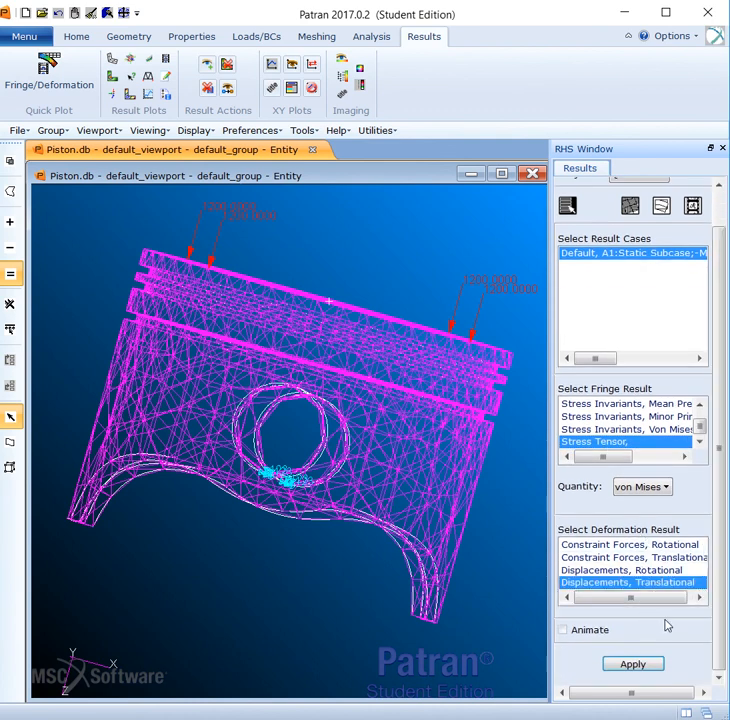
{"action": "left_click", "coordinate": [649, 665]}
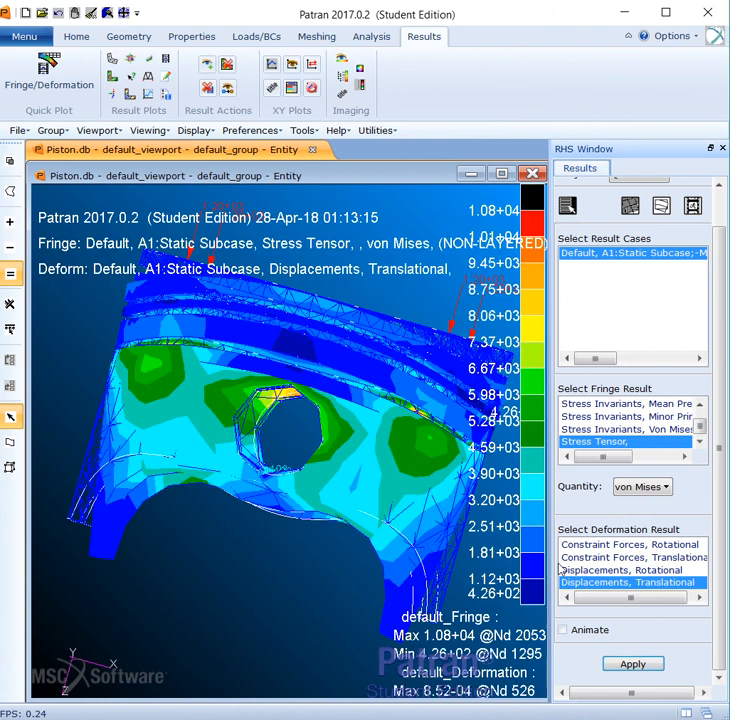
Maximize the viewport, close the results form and examine the stress fringe around the pin holes, skirt and crown from several angles.
{"action": "scroll", "coordinate": [282, 594], "scroll_direction": "down", "scroll_amount": 3}
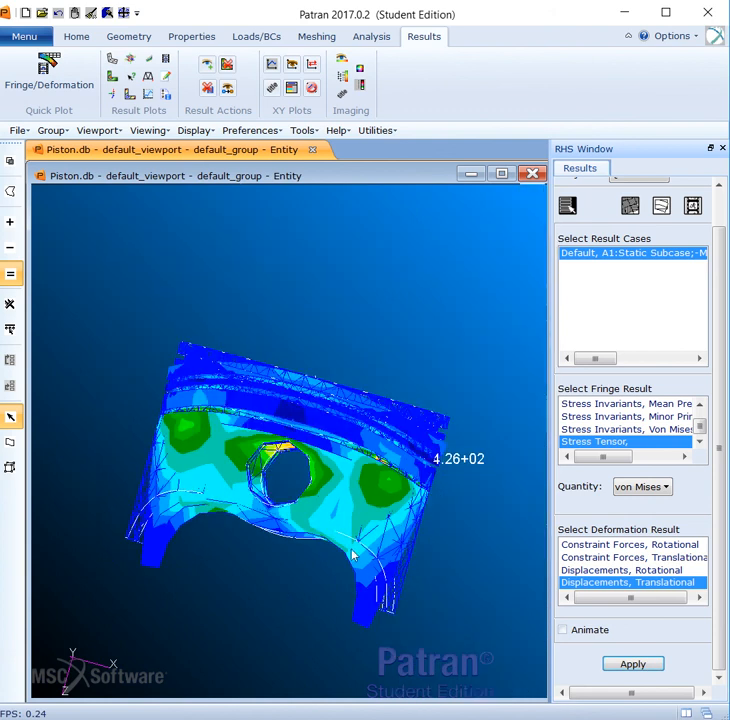
{"action": "middle_click_drag", "start_coordinate": [453, 549], "coordinate": [468, 490]}
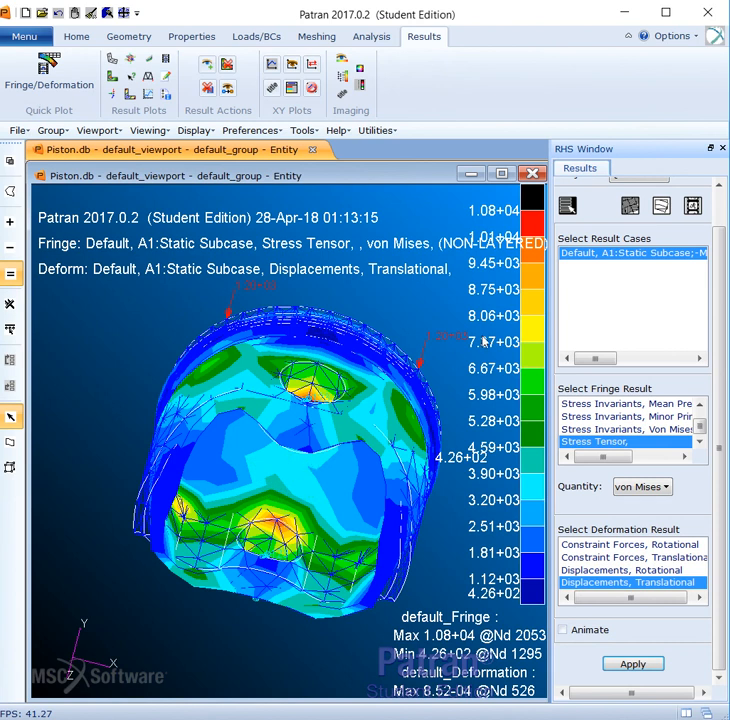
{"action": "left_click", "coordinate": [501, 176]}
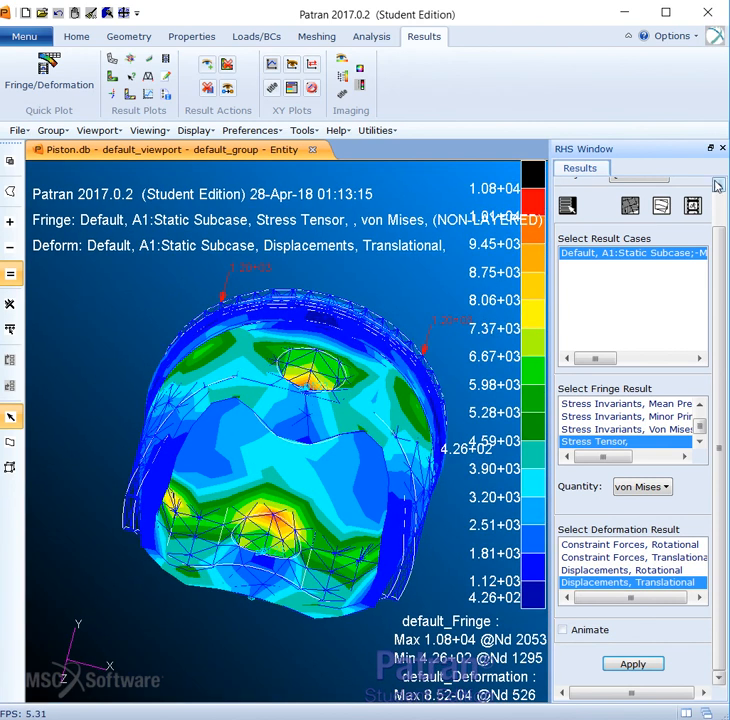
{"action": "left_click", "coordinate": [722, 147]}
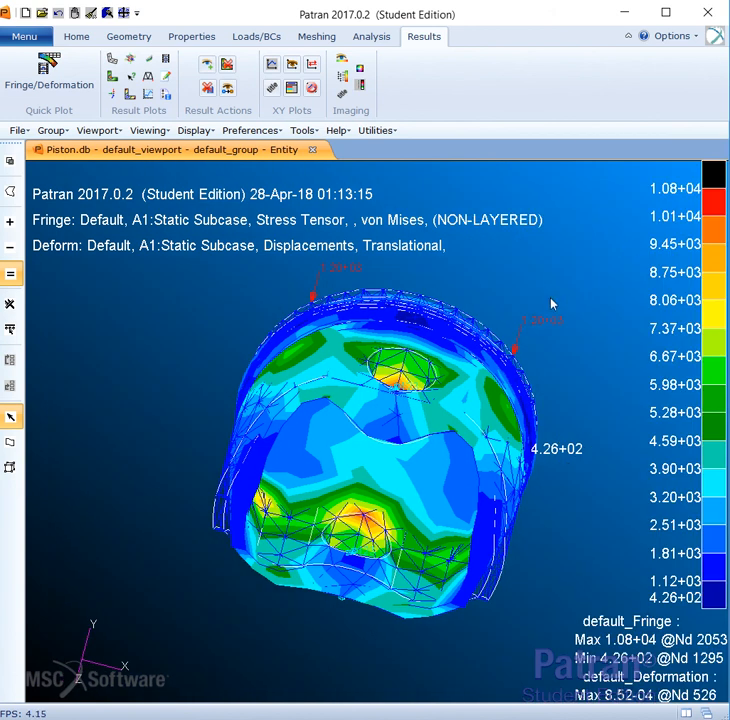
{"action": "middle_click_drag", "start_coordinate": [551, 304], "coordinate": [546, 323]}
{"action": "mouse_move", "coordinate": [545, 323]}
{"action": "middle_mouse_down"}
{"action": "mouse_move", "coordinate": [559, 282]}
{"action": "mouse_move", "coordinate": [538, 323]}
{"action": "mouse_move", "coordinate": [551, 319]}
{"action": "mouse_move", "coordinate": [542, 347]}
{"action": "middle_mouse_up"}
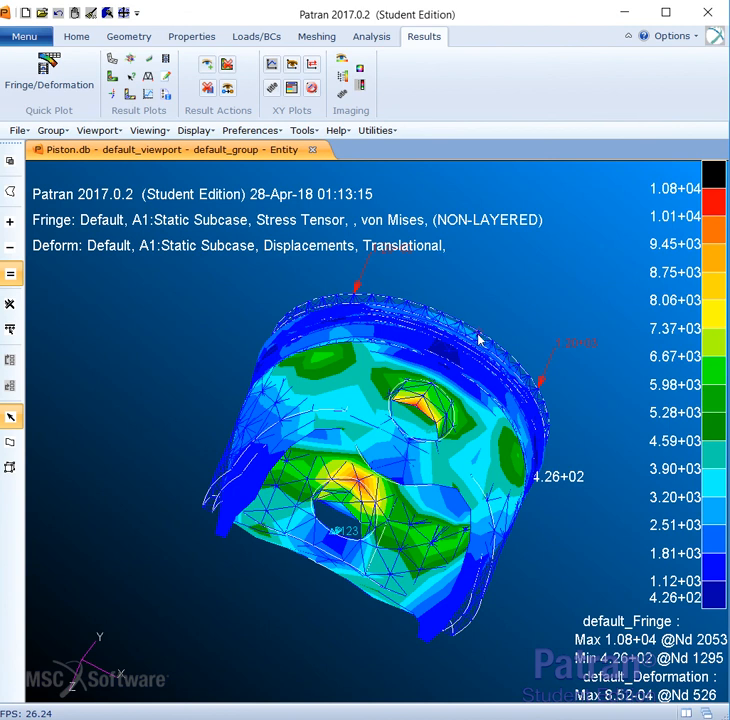
{"action": "middle_click_drag", "start_coordinate": [510, 292], "coordinate": [544, 280]}
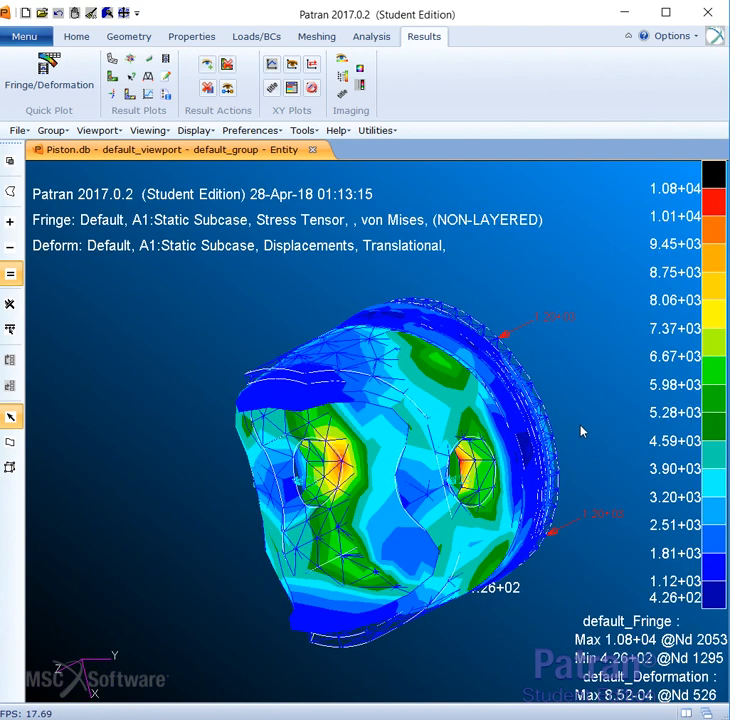
{"action": "middle_click_drag", "start_coordinate": [581, 407], "coordinate": [566, 349]}
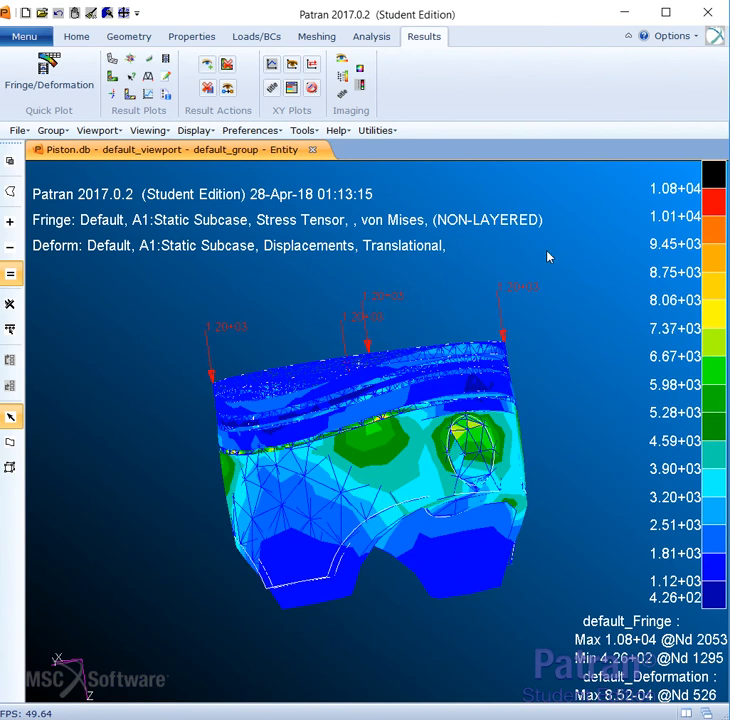